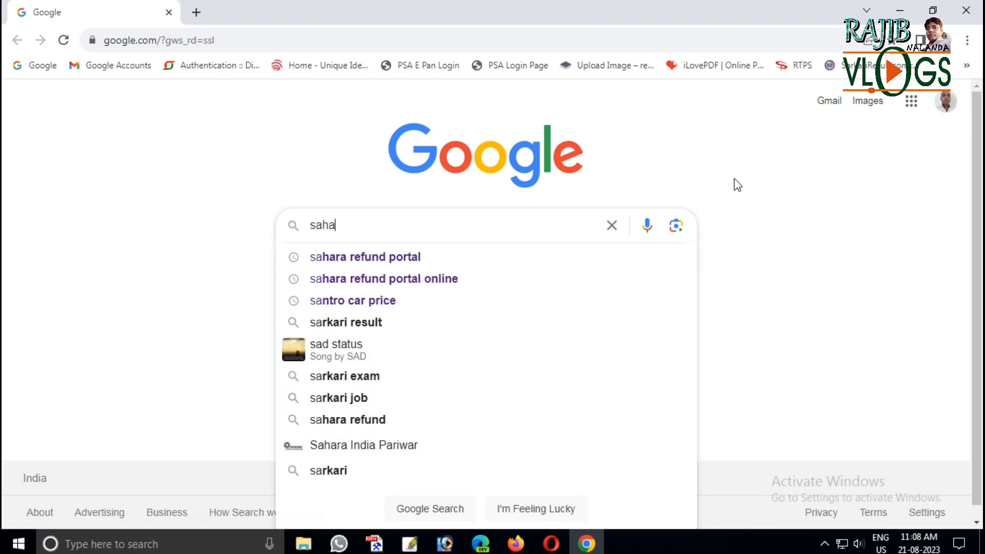
Search Google for 'sahara refund portal' and open the official CRCS-Sahara Refund Portal result.
{"action": "key", "text": "Down"}
{"action": "key", "text": "Return"}
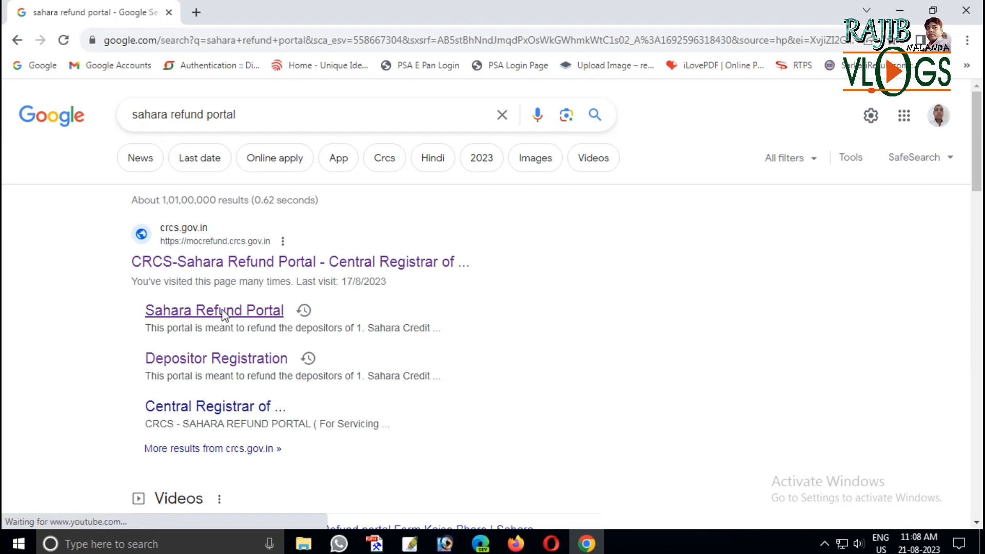
{"action": "left_click", "coordinate": [221, 266]}
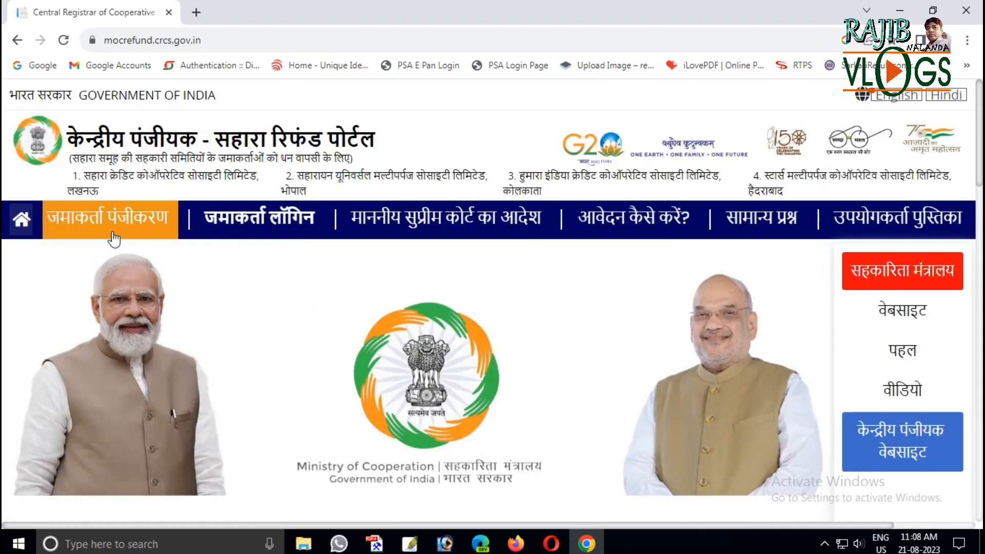
In Depositor Registration, enter the Aadhaar last four digits and linked mobile number, then request the OTP.
{"action": "left_click", "coordinate": [110, 220]}
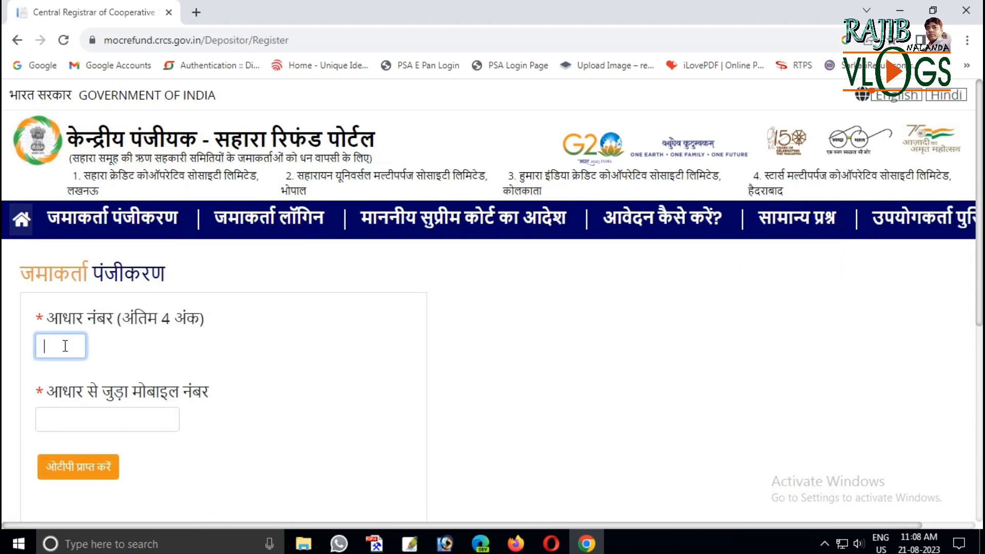
{"action": "key", "text": "Tab"}
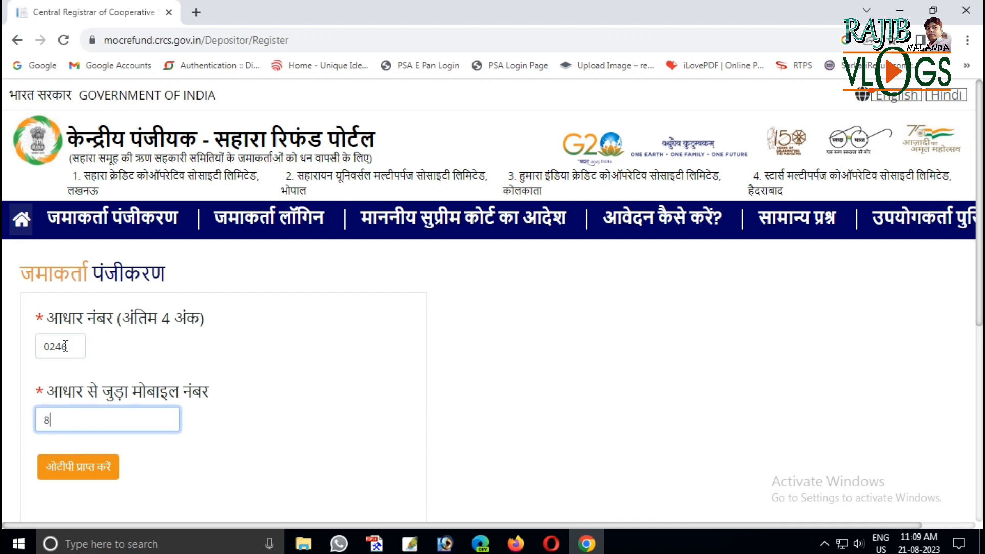
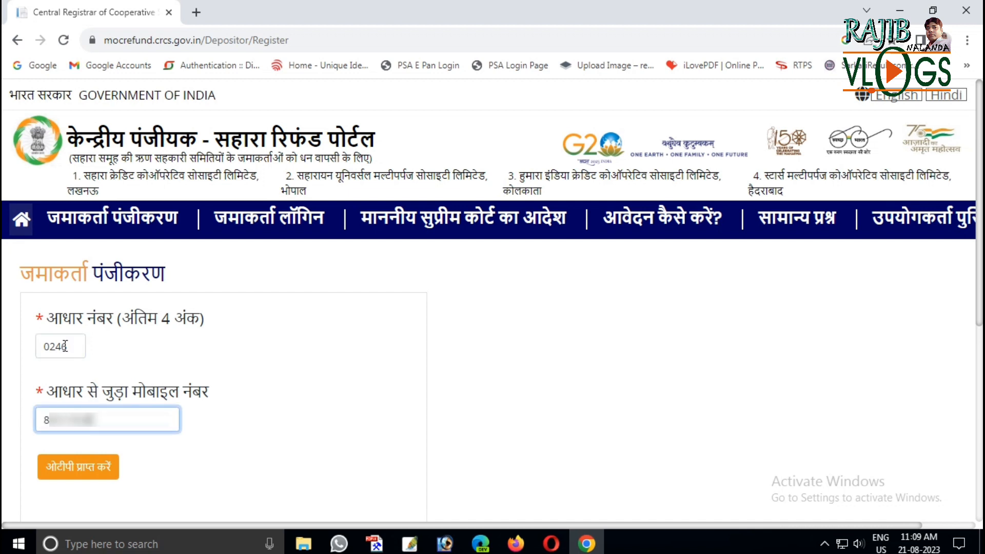
{"action": "key", "text": "Return"}
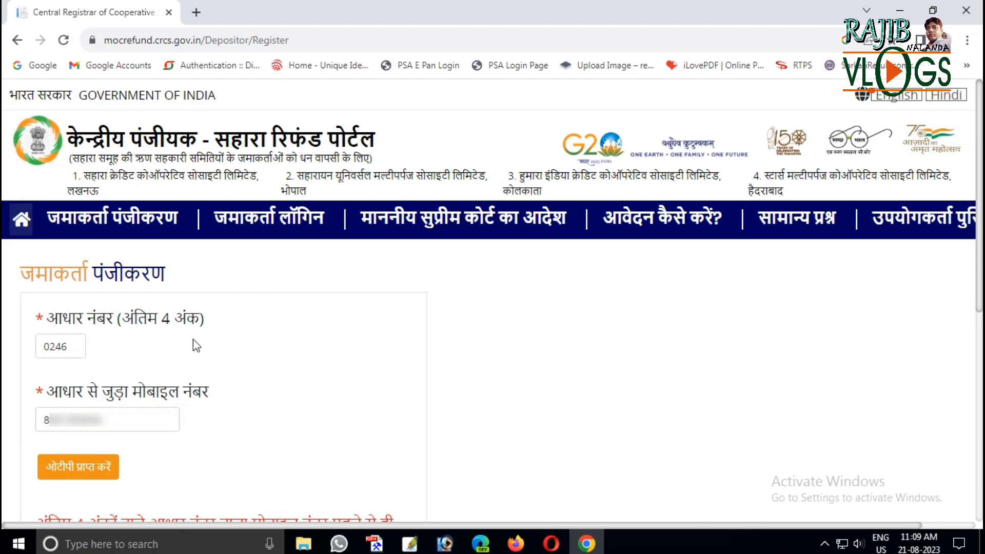
Sign in via Depositor Login using the Aadhaar last four digits, linked mobile number and received OTP.
{"action": "left_click", "coordinate": [245, 223]}
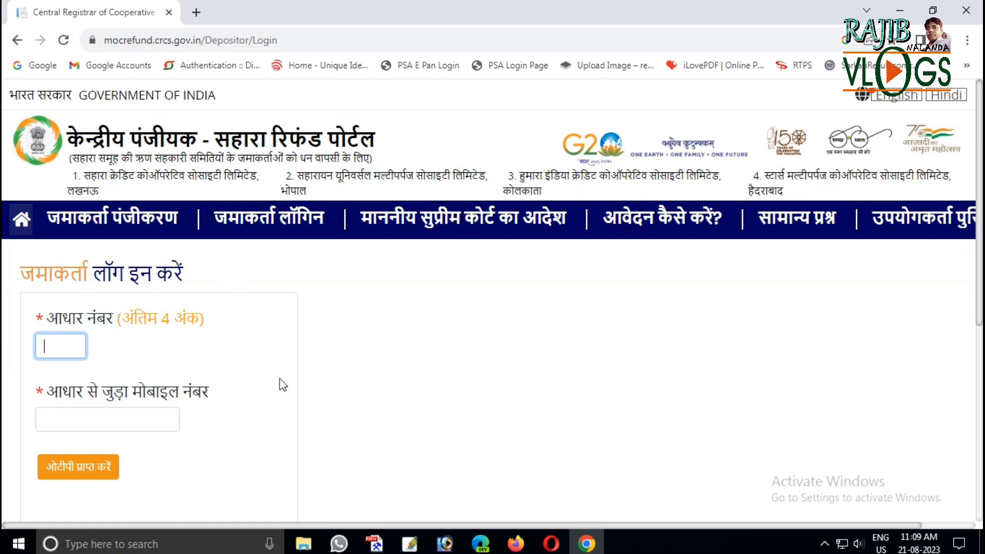
{"action": "key", "text": "Tab"}
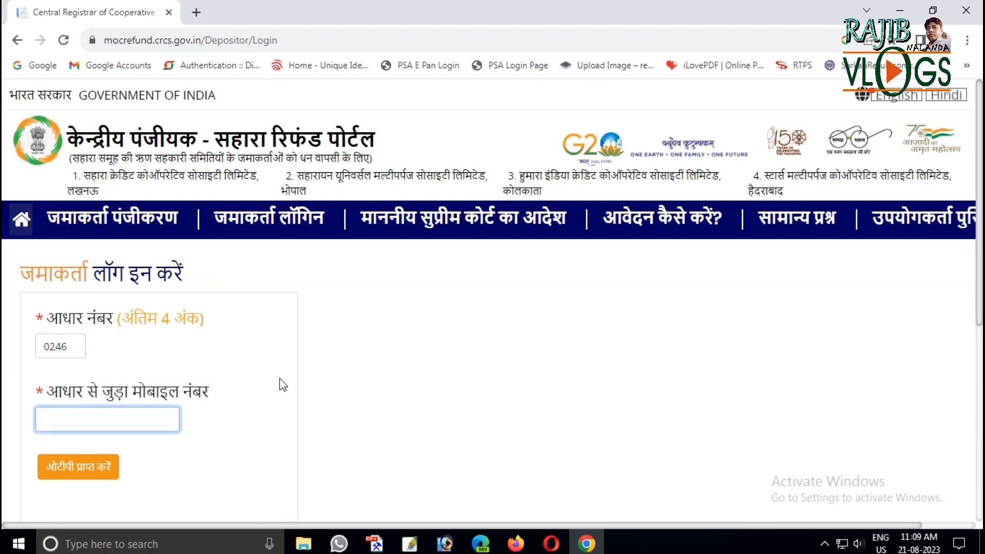
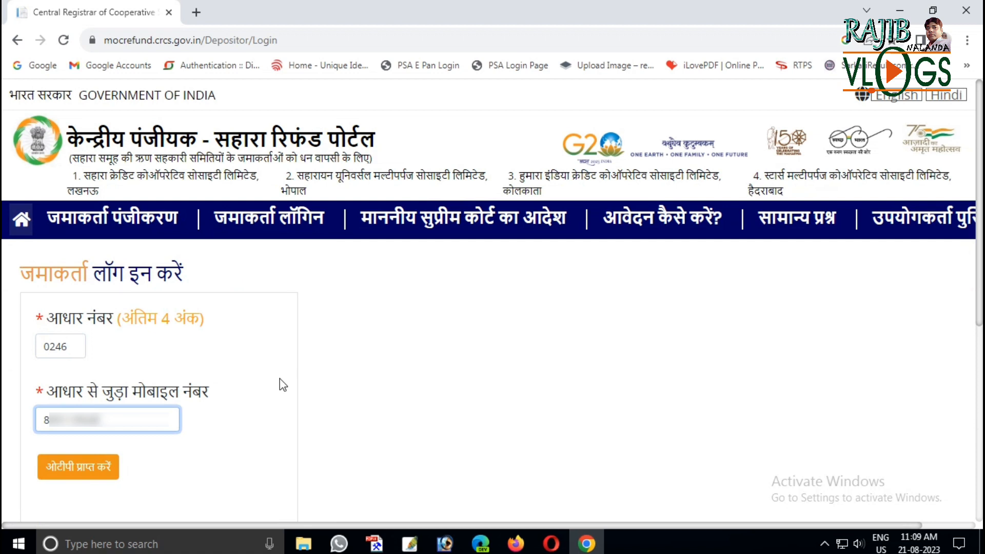
{"action": "key", "text": "BackSpace"}
{"action": "key", "text": "BackSpace"}
{"action": "key", "text": "BackSpace"}
{"action": "key", "text": "BackSpace"}
{"action": "key", "text": "BackSpace"}
{"action": "key", "text": "BackSpace"}
{"action": "key", "text": "BackSpace"}
{"action": "key", "text": "BackSpace"}
{"action": "key", "text": "BackSpace"}
{"action": "key", "text": "BackSpace"}
{"action": "key", "text": "Tab"}
{"action": "key", "text": "Return"}
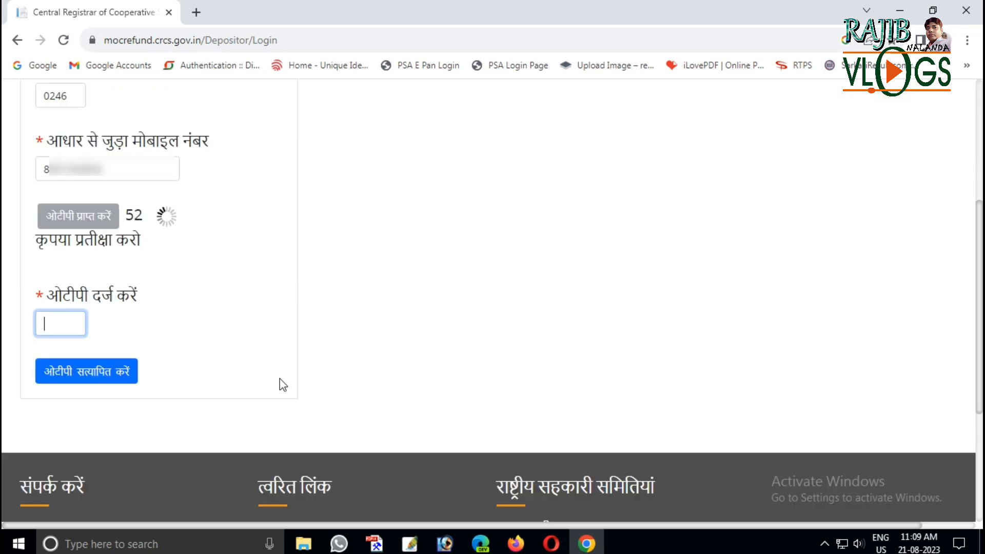
{"action": "key", "text": "Return"}
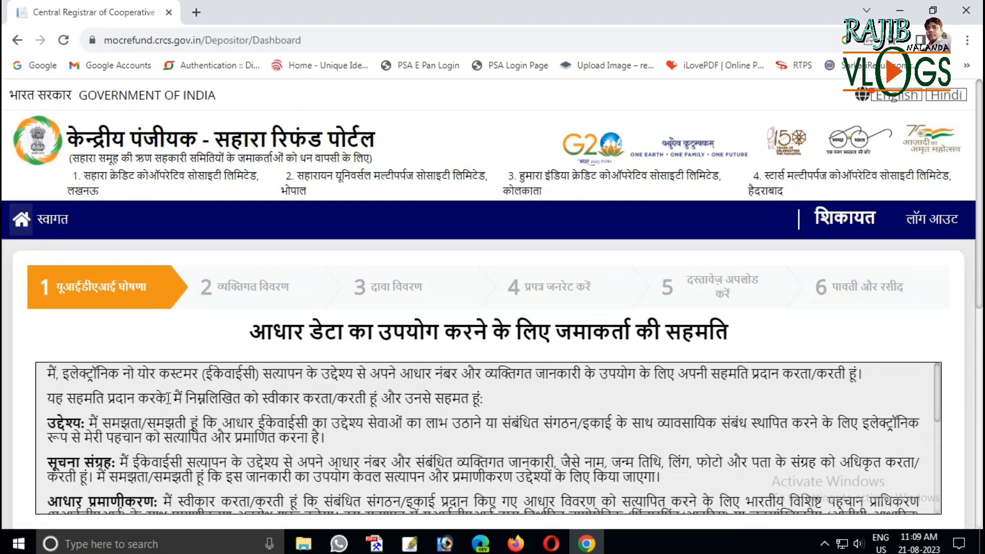
Read and accept the Aadhaar data-use consent, then continue past the Aadhaar details step.
{"action": "scroll", "coordinate": [164, 398], "scroll_direction": "down", "scroll_amount": 5}
{"action": "scroll", "coordinate": [158, 405], "scroll_direction": "down", "scroll_amount": 2}
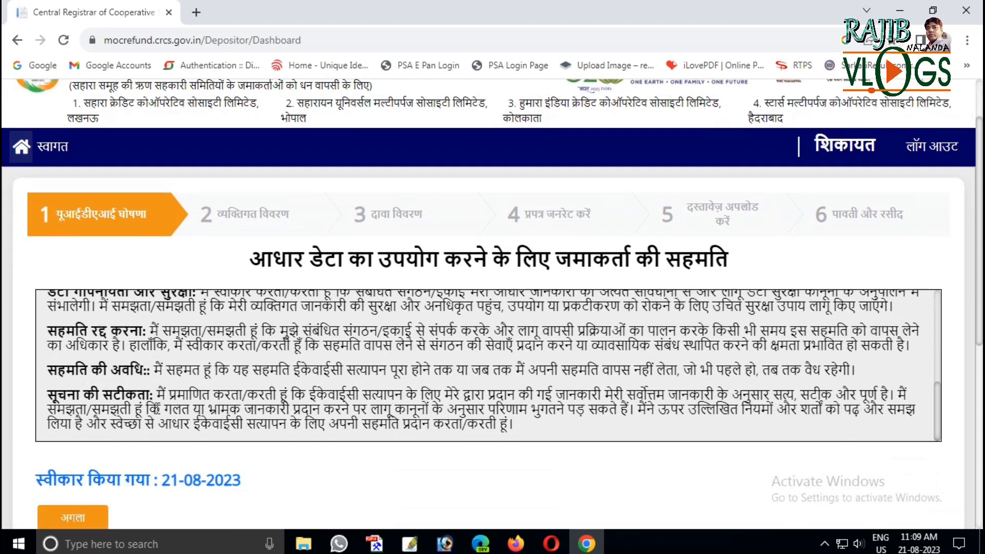
{"action": "scroll", "coordinate": [154, 411], "scroll_direction": "down", "scroll_amount": 1}
{"action": "scroll", "coordinate": [156, 391], "scroll_direction": "up", "scroll_amount": 1}
{"action": "scroll", "coordinate": [157, 391], "scroll_direction": "up", "scroll_amount": 6}
{"action": "scroll", "coordinate": [158, 385], "scroll_direction": "up", "scroll_amount": 2}
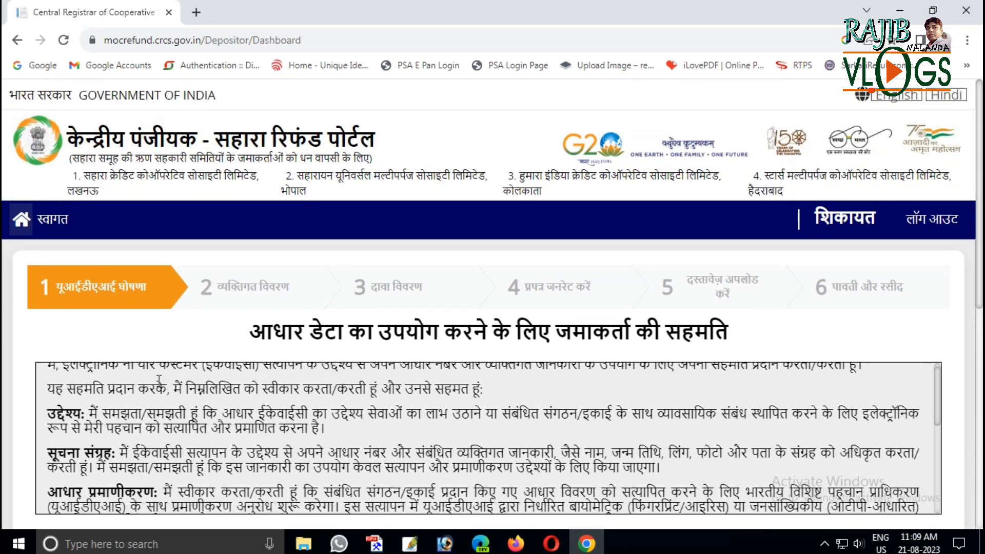
{"action": "scroll", "coordinate": [159, 380], "scroll_direction": "down", "scroll_amount": 4}
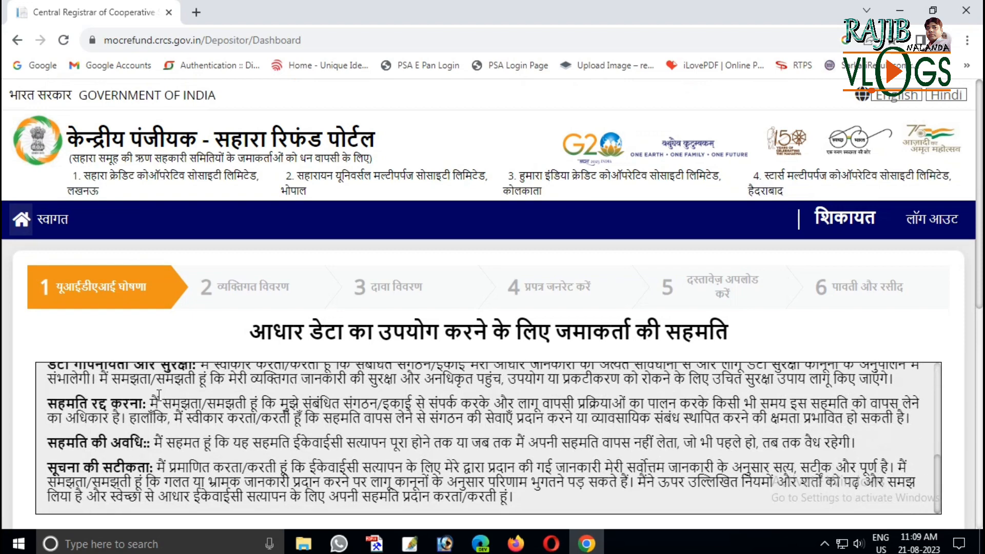
{"action": "scroll", "coordinate": [159, 397], "scroll_direction": "down", "scroll_amount": 4}
{"action": "left_click", "coordinate": [97, 384]}
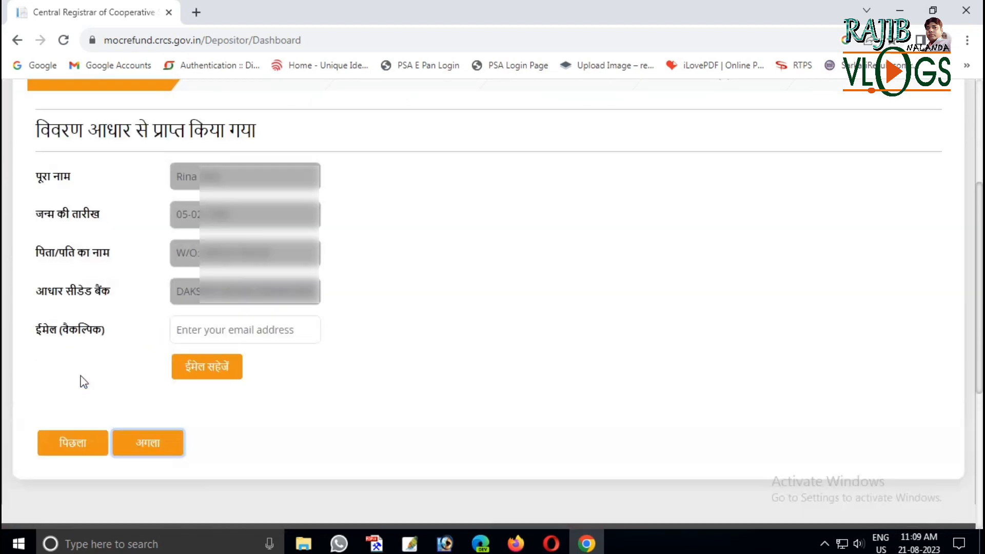
{"action": "left_click", "coordinate": [152, 444]}
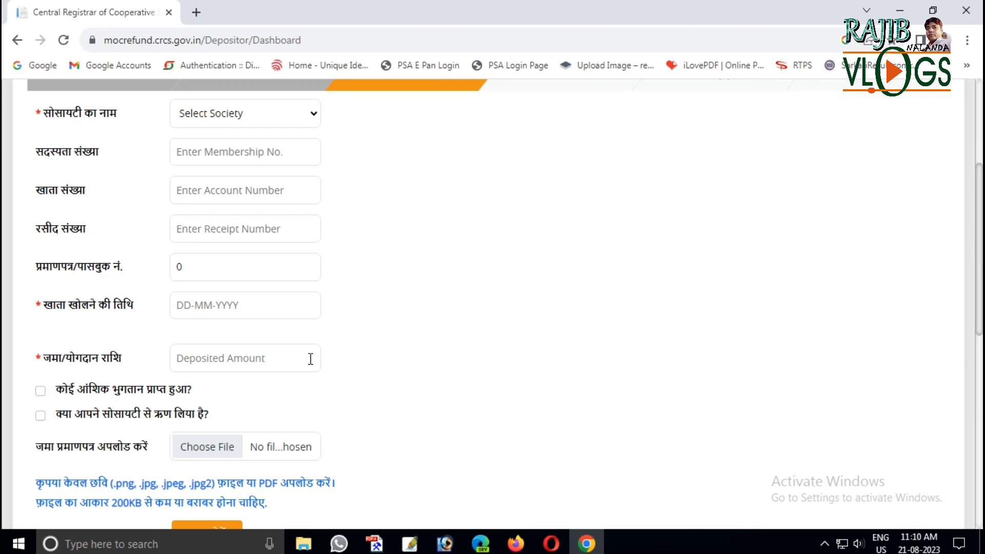
Choose Saharayn Universal Multipurpose Society Limited as the claim's society.
{"action": "scroll", "coordinate": [306, 357], "scroll_direction": "up", "scroll_amount": 1}
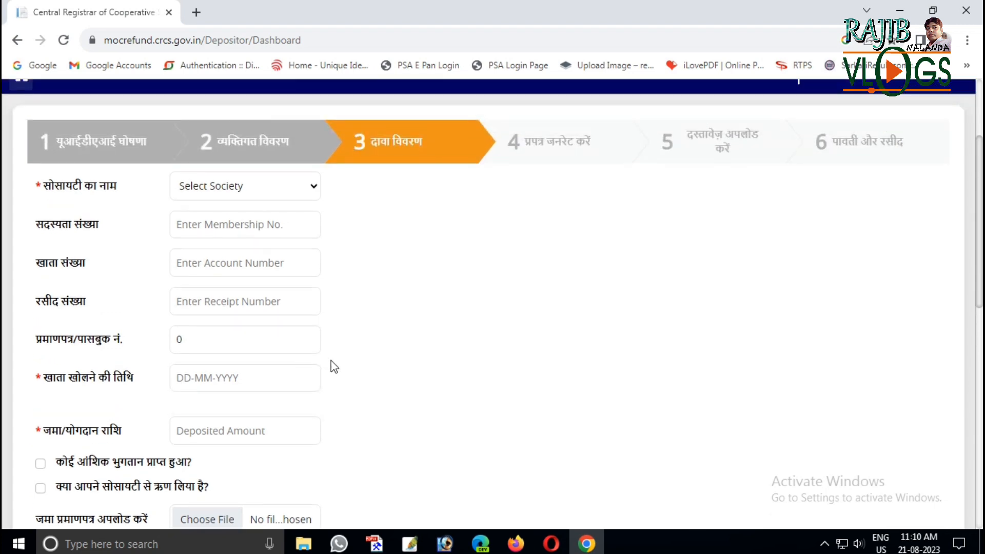
{"action": "scroll", "coordinate": [344, 368], "scroll_direction": "down", "scroll_amount": 1}
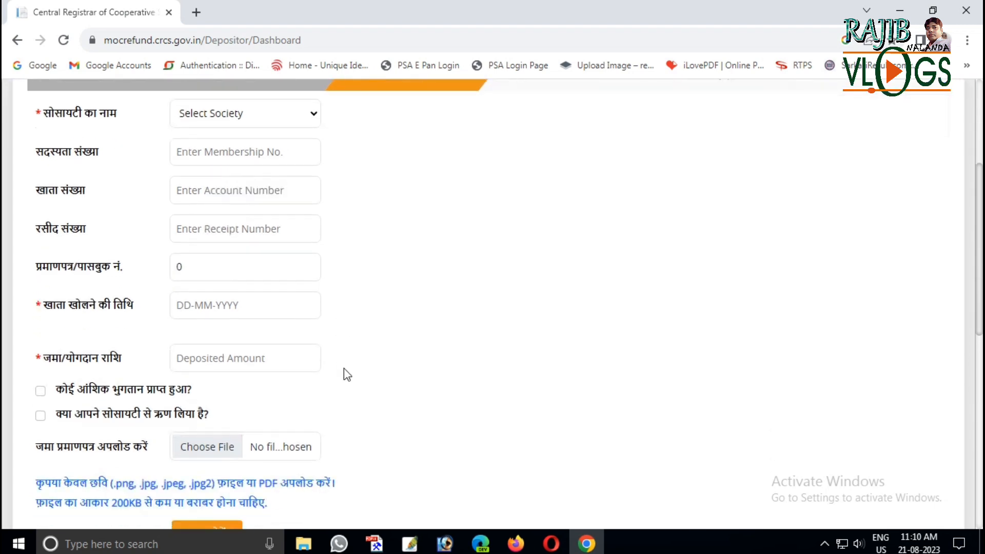
{"action": "left_click", "coordinate": [253, 119]}
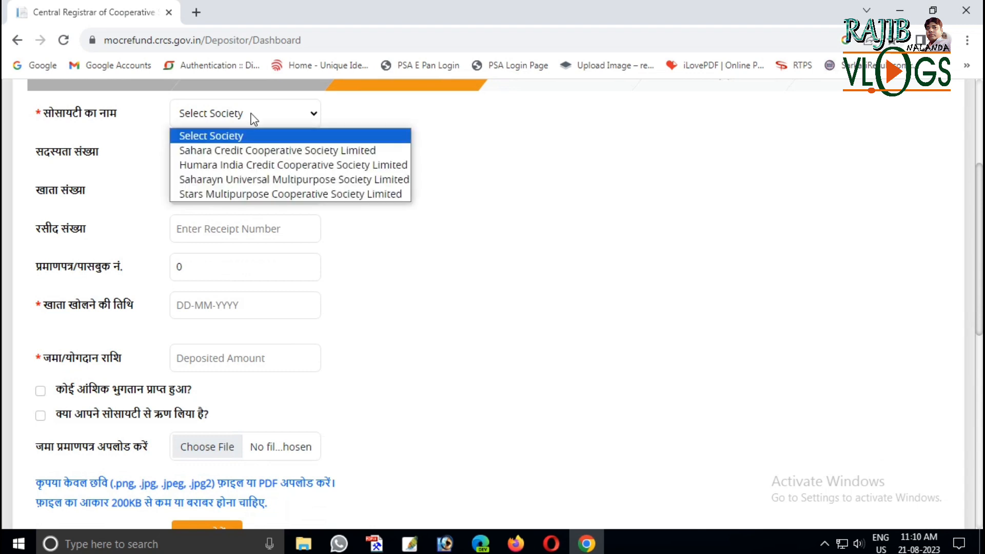
{"action": "left_click", "coordinate": [233, 178]}
{"action": "left_click", "coordinate": [209, 158]}
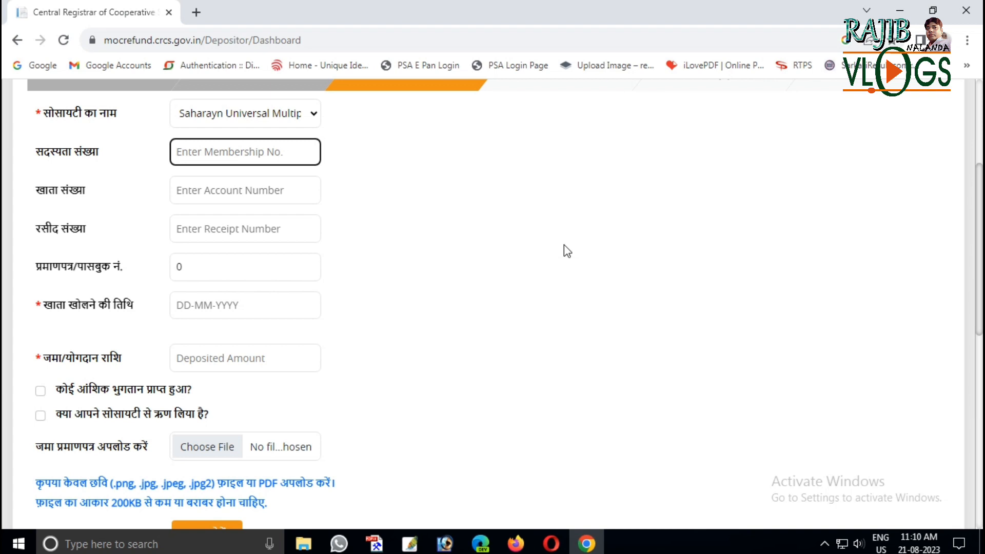
Enter the depositor's membership number and account number.
{"action": "type", "text": "9582"}
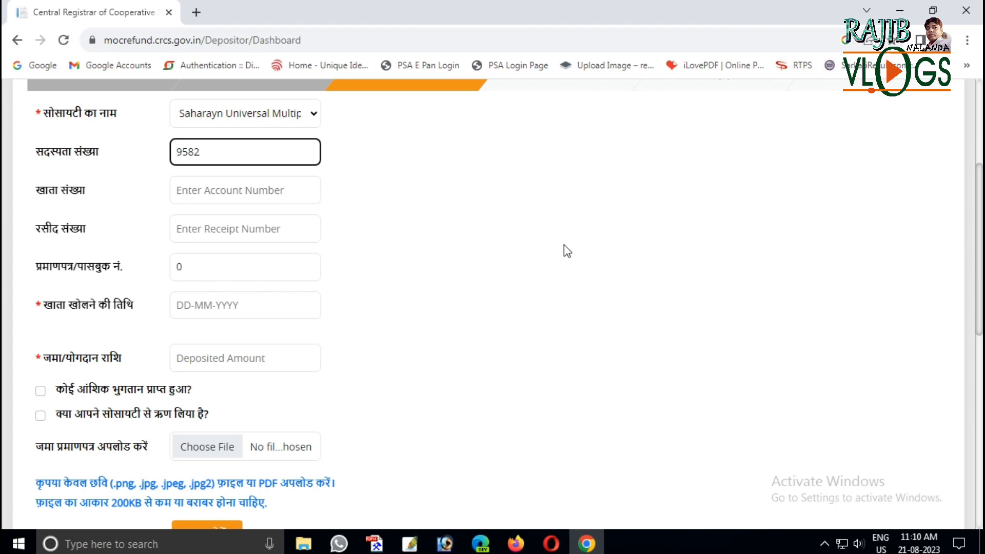
{"action": "type", "text": "*****"}
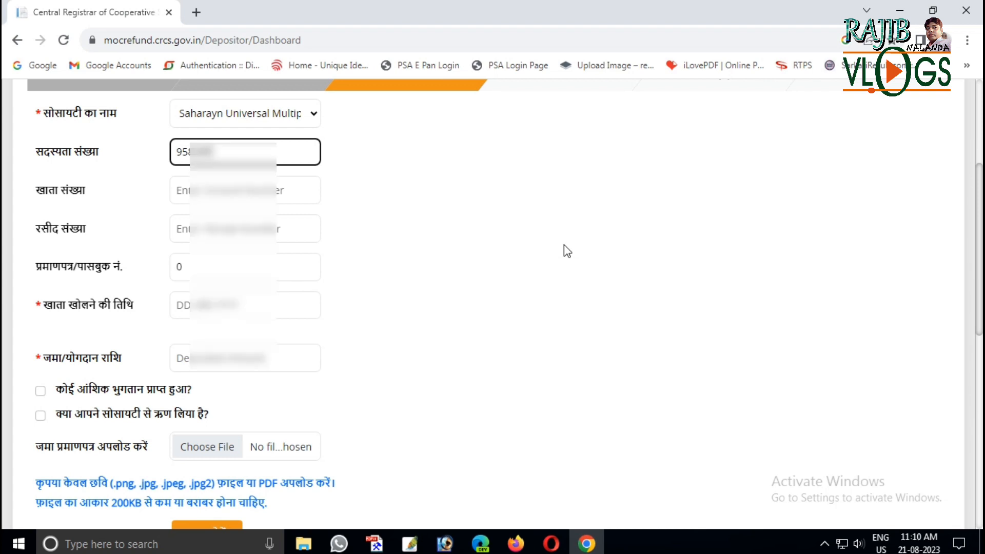
{"action": "type", "text": "**"}
{"action": "key", "text": "Tab"}
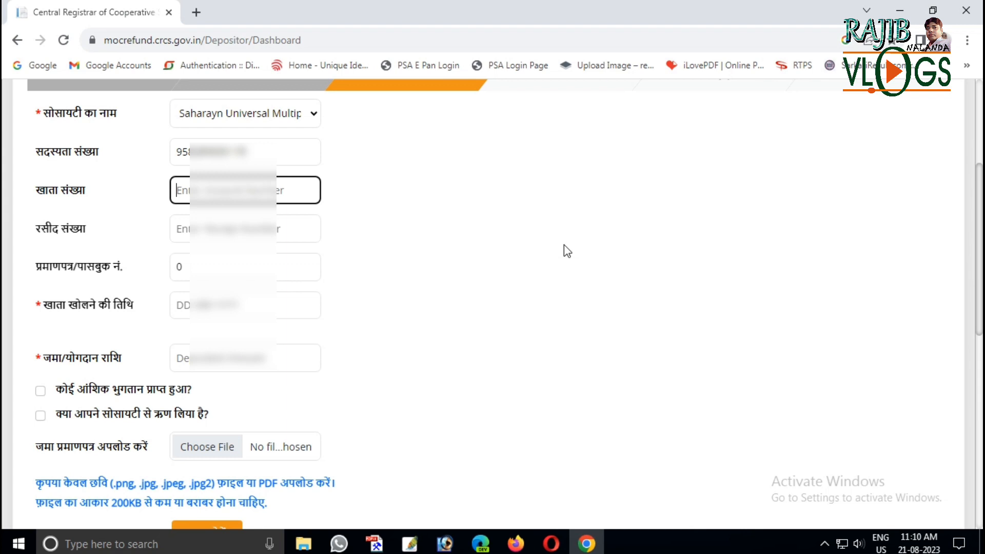
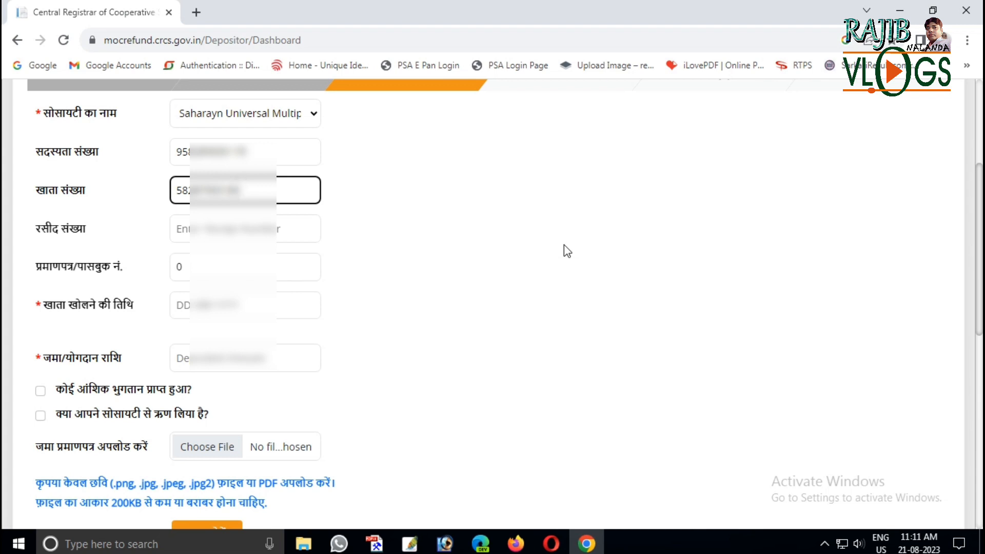
Fill in the deposit receipt number and the certificate/passbook number.
{"action": "key", "text": "Tab"}
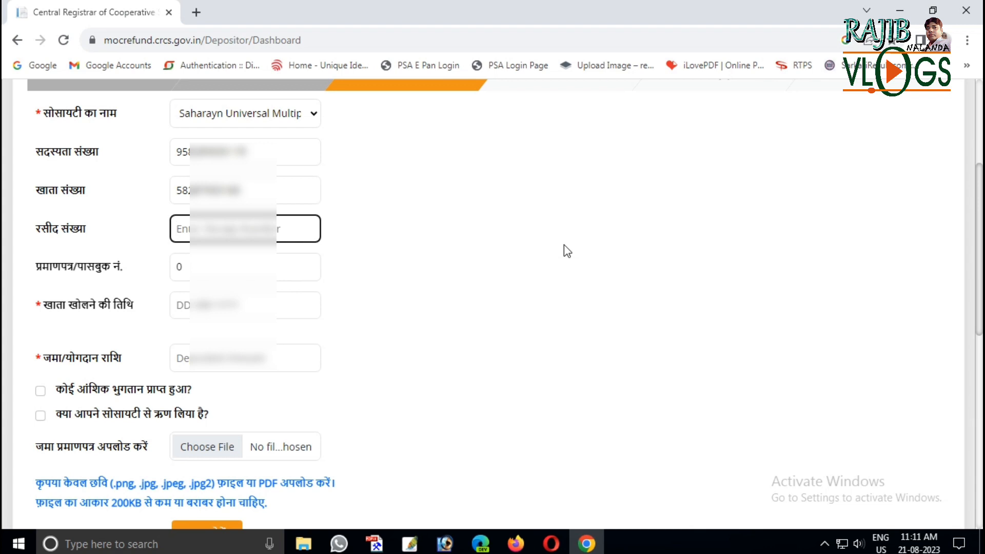
{"action": "type", "text": "3"}
{"action": "key", "text": "BackSpace"}
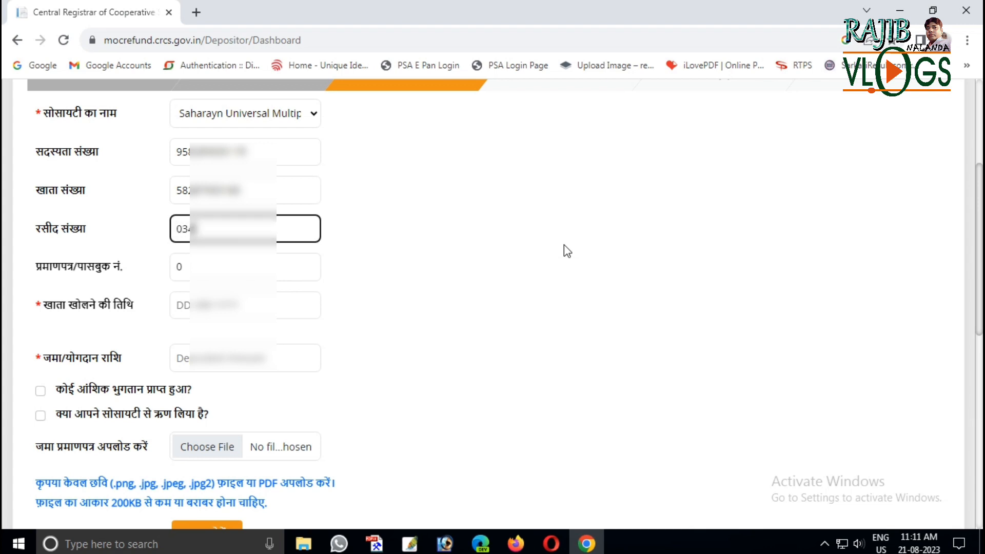
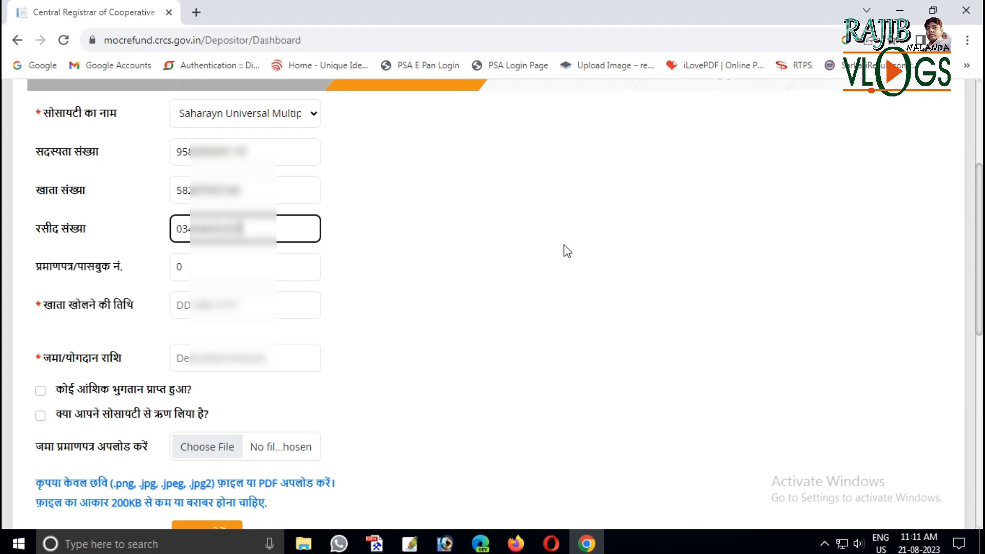
{"action": "key", "text": "Tab"}
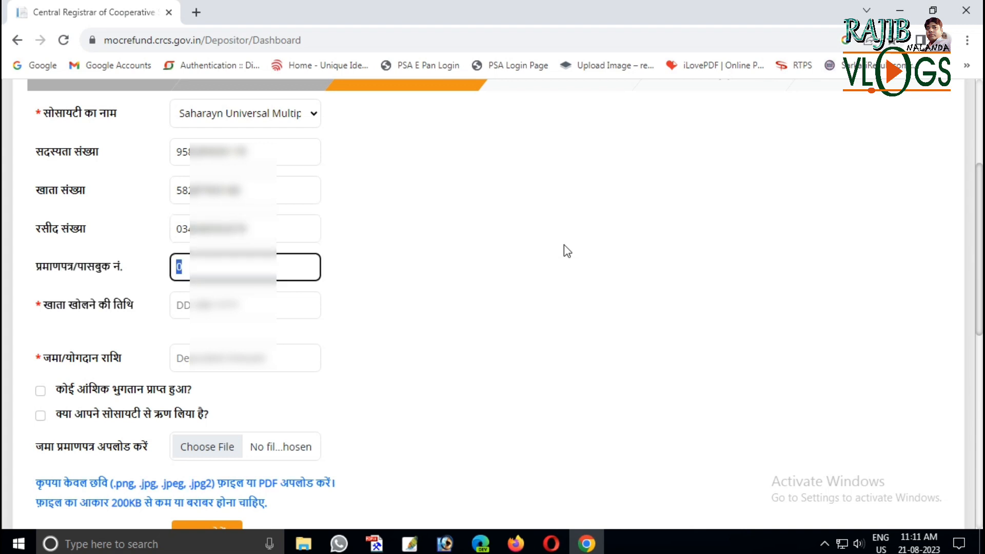
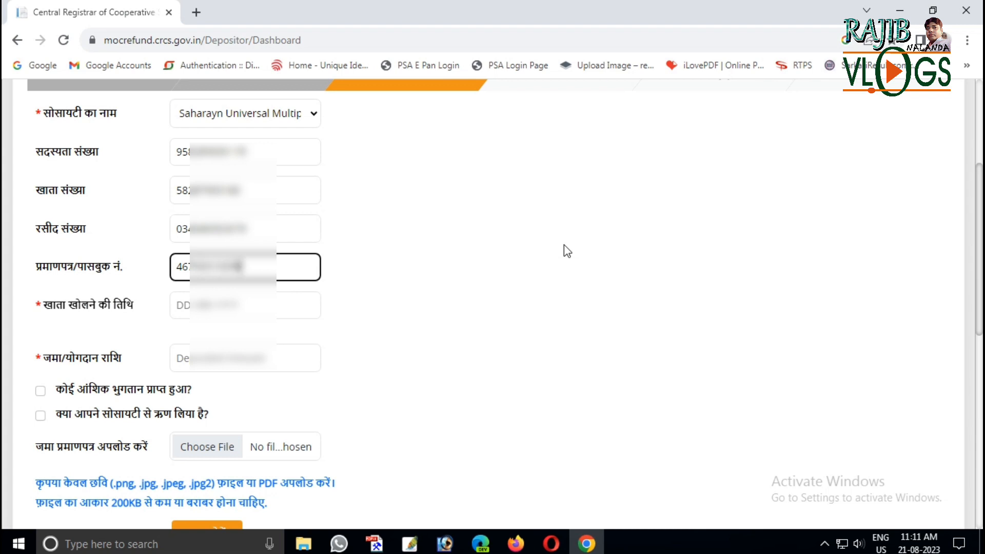
{"action": "key", "text": "Tab"}
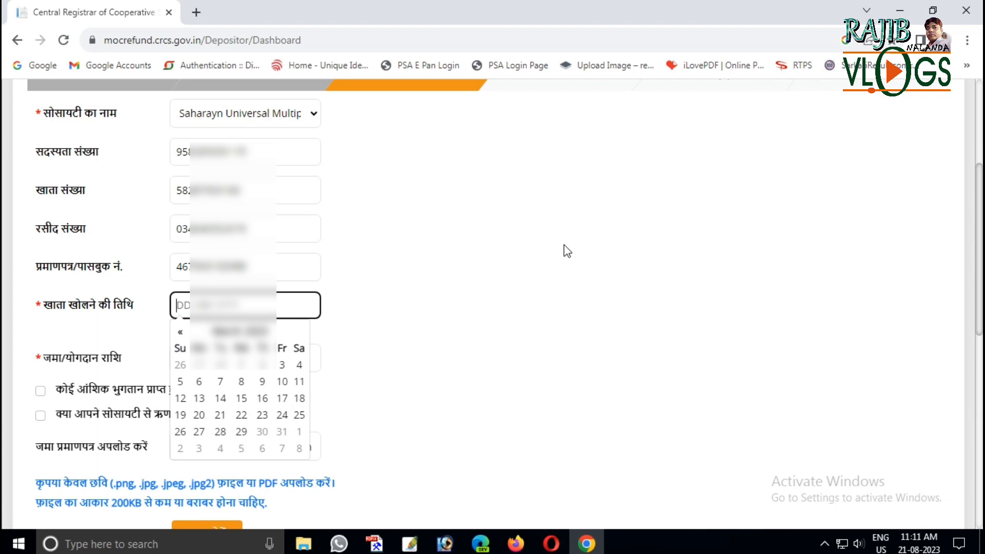
Enter account opening date 30-03-2019 and deposit amount 10000.
{"action": "type", "text": "30"}
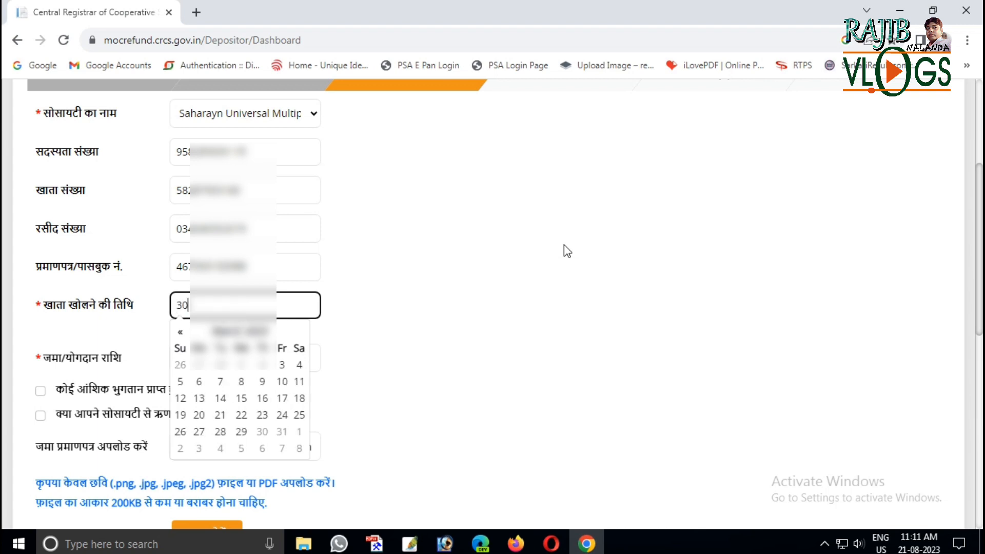
{"action": "type", "text": "-03-2019"}
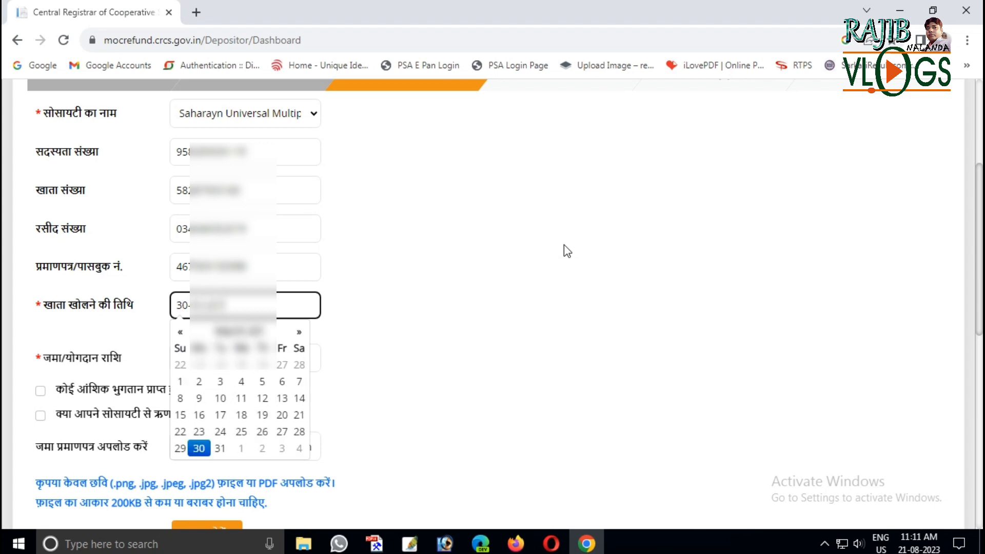
{"action": "key", "text": "Tab"}
{"action": "type", "text": "1000"}
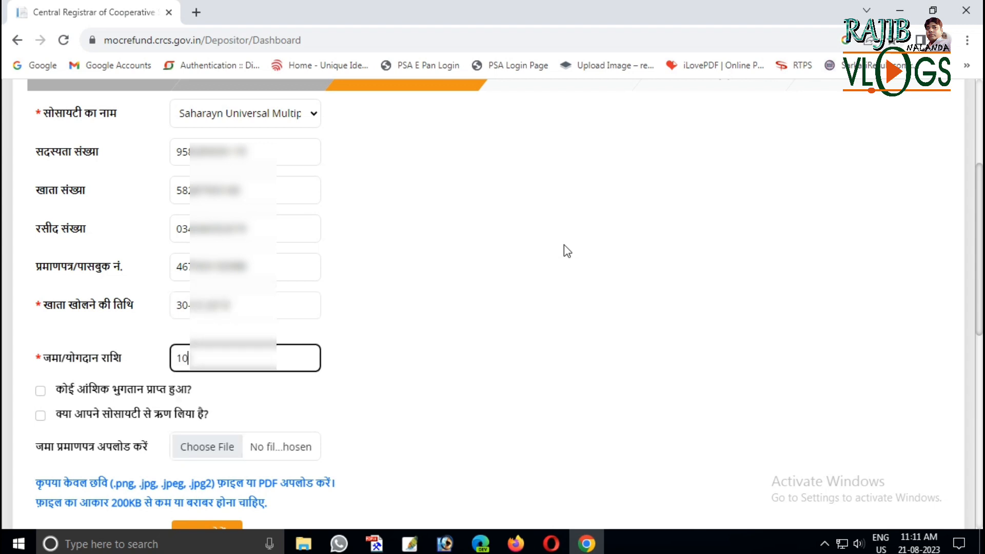
{"action": "key", "text": "Tab"}
{"action": "key", "text": "Tab"}
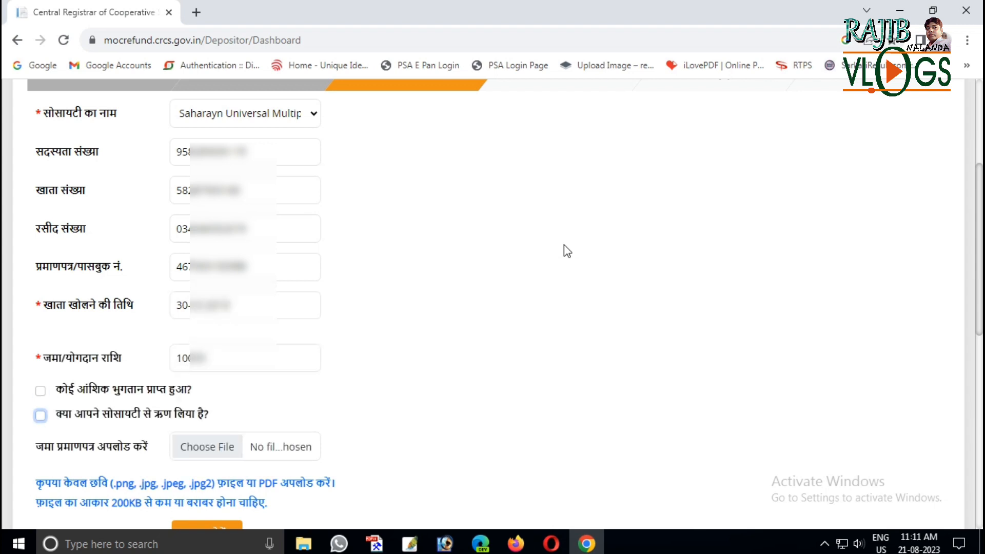
{"action": "key", "text": "Tab"}
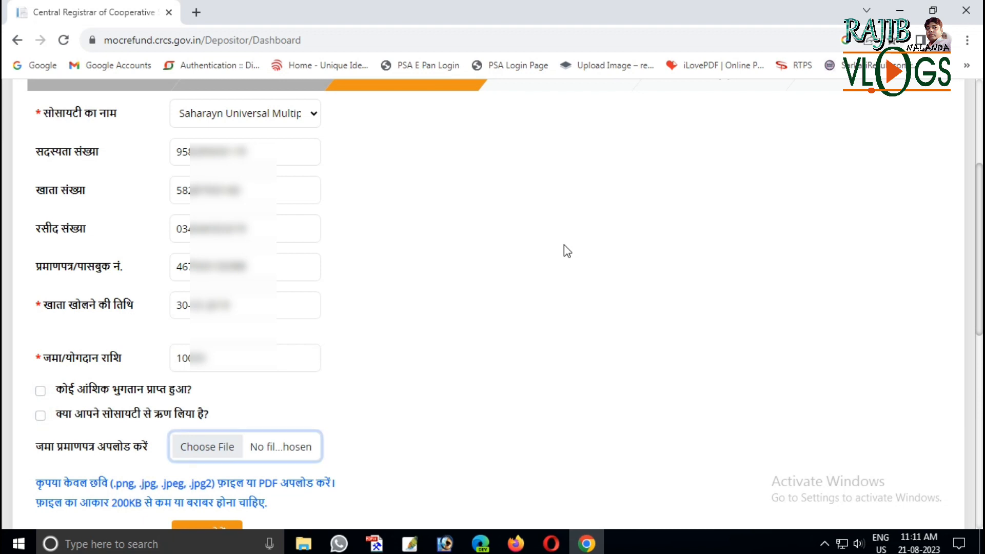
Attach img001.pdf from the depositor's documents folder as the deposit certificate.
{"action": "key", "text": "Return"}
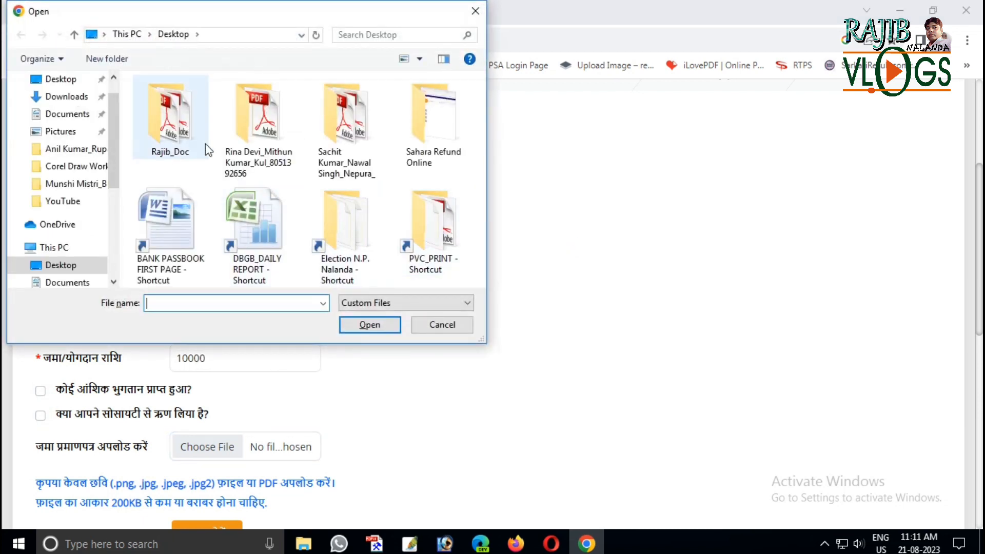
{"action": "double_click", "coordinate": [259, 117]}
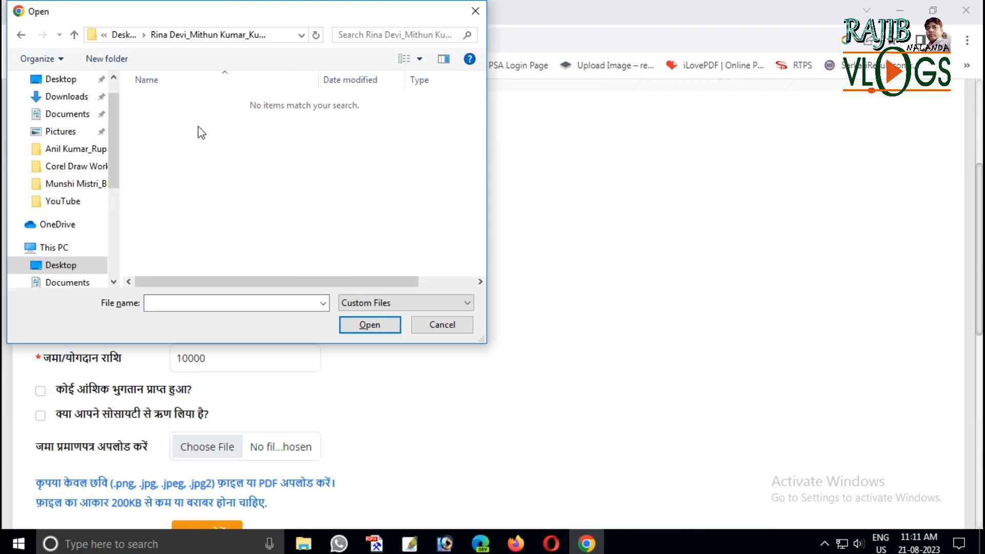
{"action": "left_click", "coordinate": [362, 307]}
{"action": "left_click", "coordinate": [362, 329]}
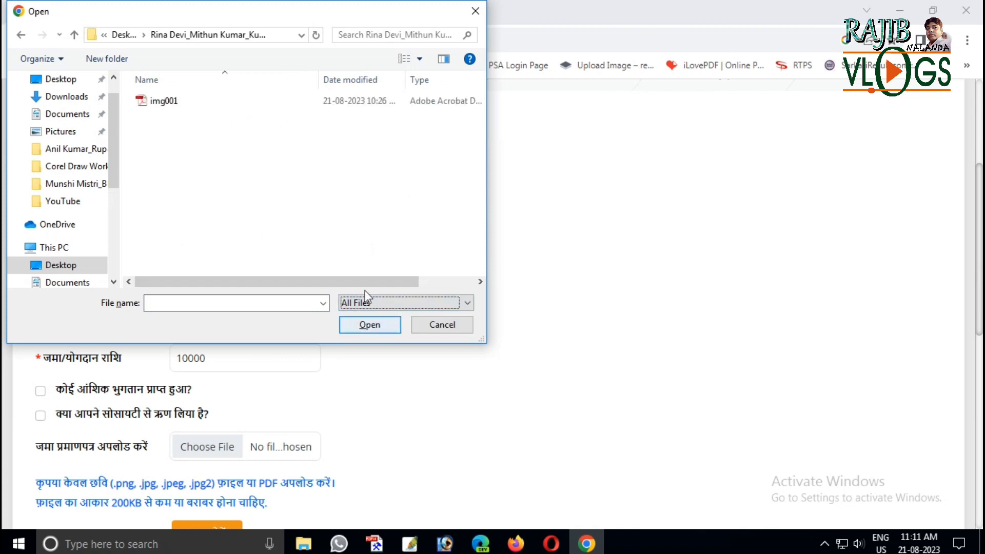
{"action": "double_click", "coordinate": [172, 103]}
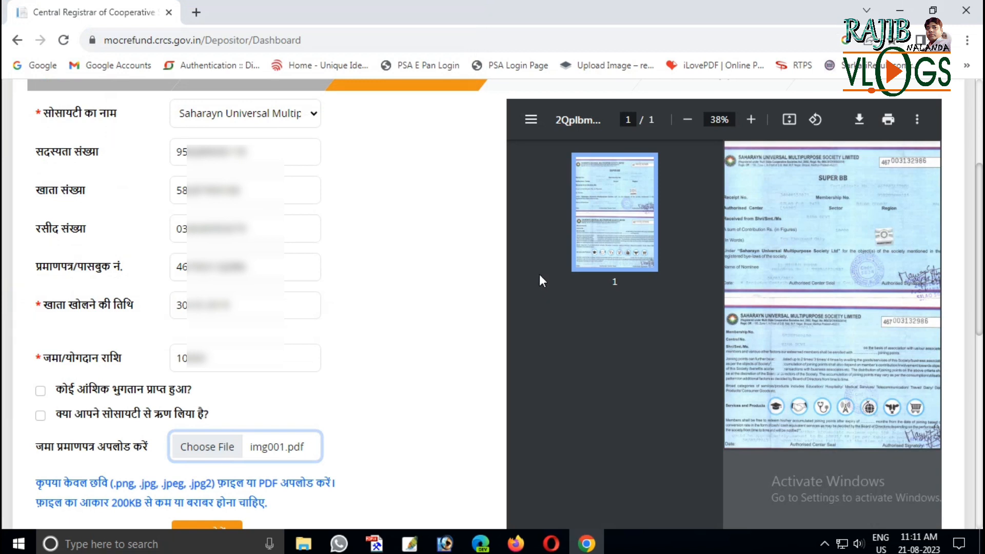
Check the certificate preview and add the claim to the claims list.
{"action": "left_click", "coordinate": [751, 120]}
{"action": "left_click", "coordinate": [751, 120]}
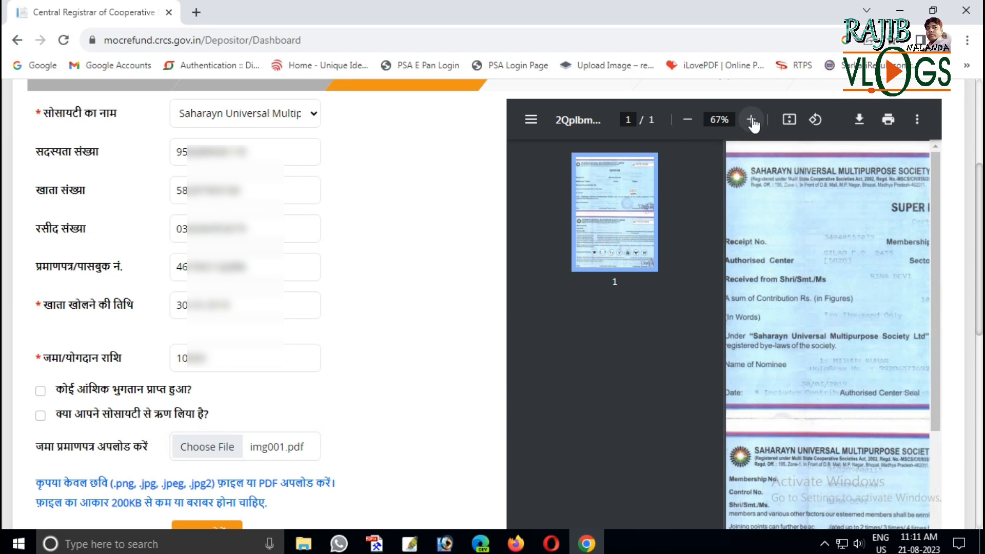
{"action": "left_click", "coordinate": [688, 119]}
{"action": "left_click", "coordinate": [688, 119]}
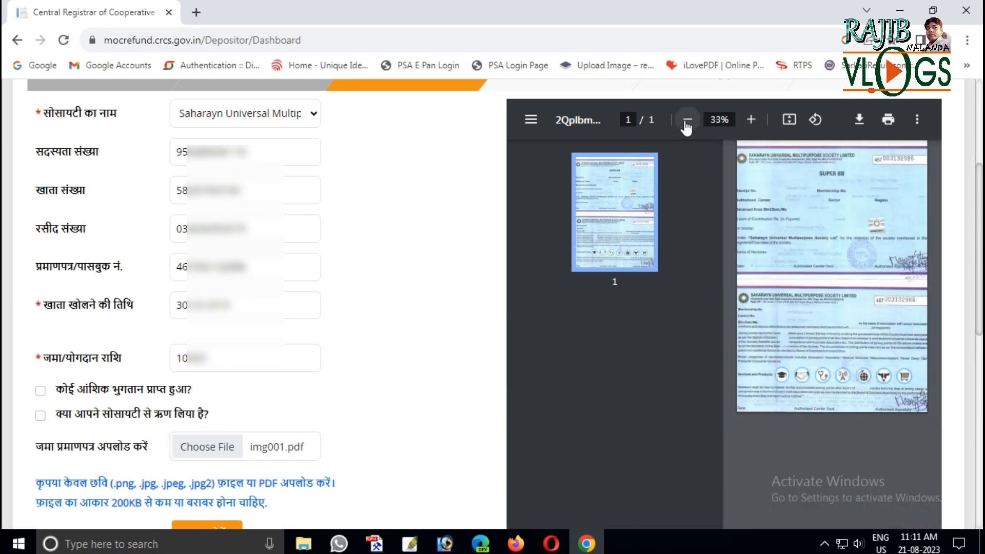
{"action": "scroll", "coordinate": [444, 359], "scroll_direction": "down", "scroll_amount": 3}
{"action": "left_click", "coordinate": [205, 391]}
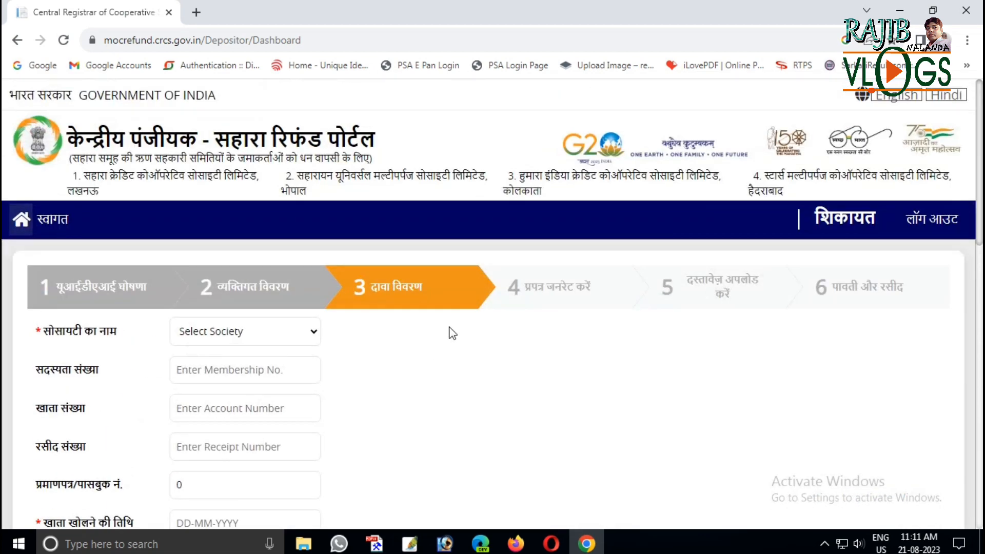
Confirm the SUMSL row in the claims table and proceed to the claim form step.
{"action": "left_click", "coordinate": [312, 334]}
{"action": "left_click", "coordinate": [310, 333]}
{"action": "scroll", "coordinate": [421, 371], "scroll_direction": "down", "scroll_amount": 4}
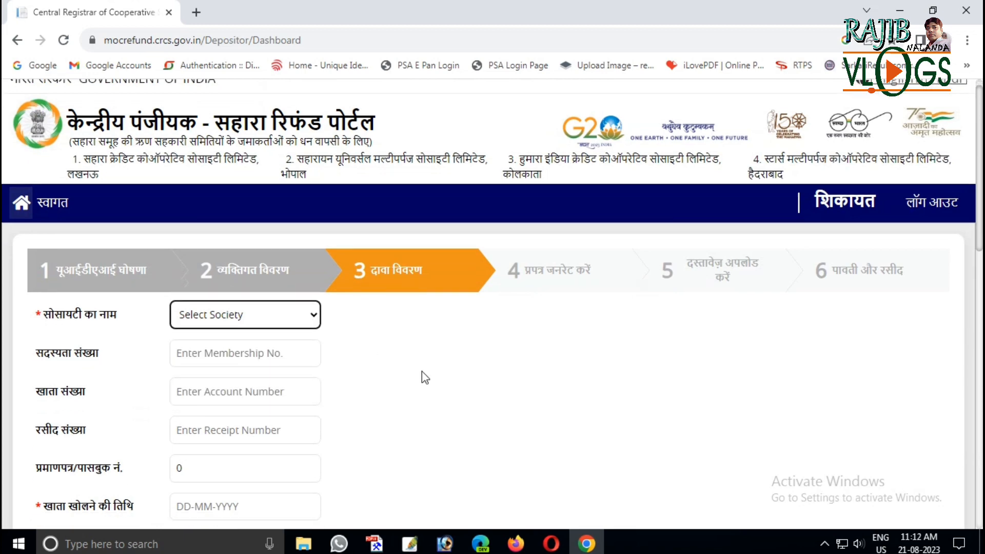
{"action": "scroll", "coordinate": [279, 334], "scroll_direction": "down", "scroll_amount": 3}
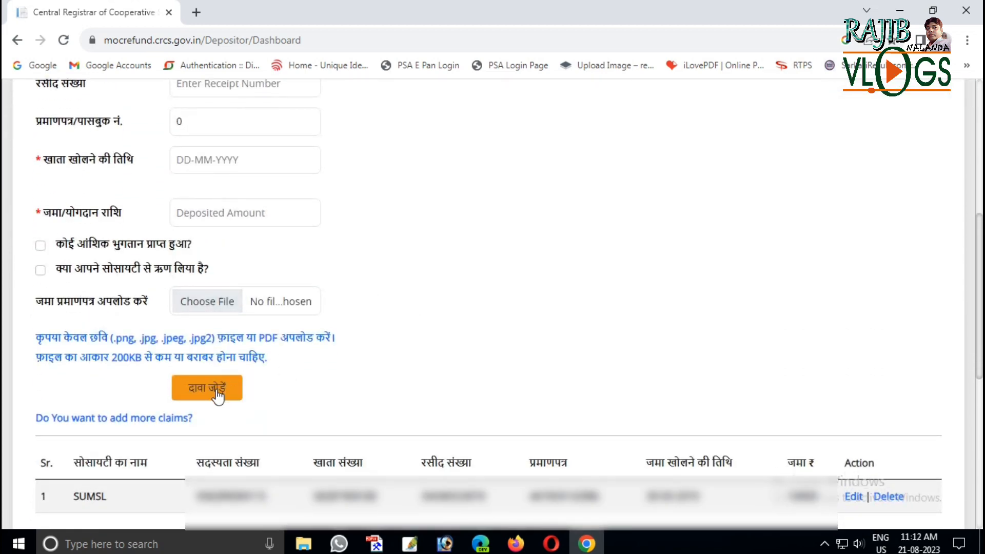
{"action": "scroll", "coordinate": [242, 400], "scroll_direction": "down", "scroll_amount": 3}
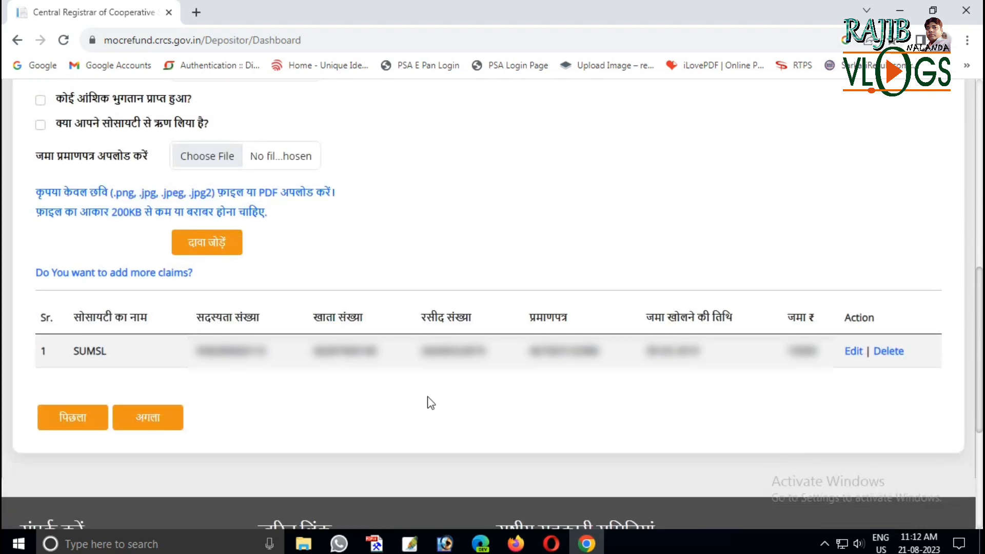
{"action": "scroll", "coordinate": [428, 397], "scroll_direction": "up", "scroll_amount": 1}
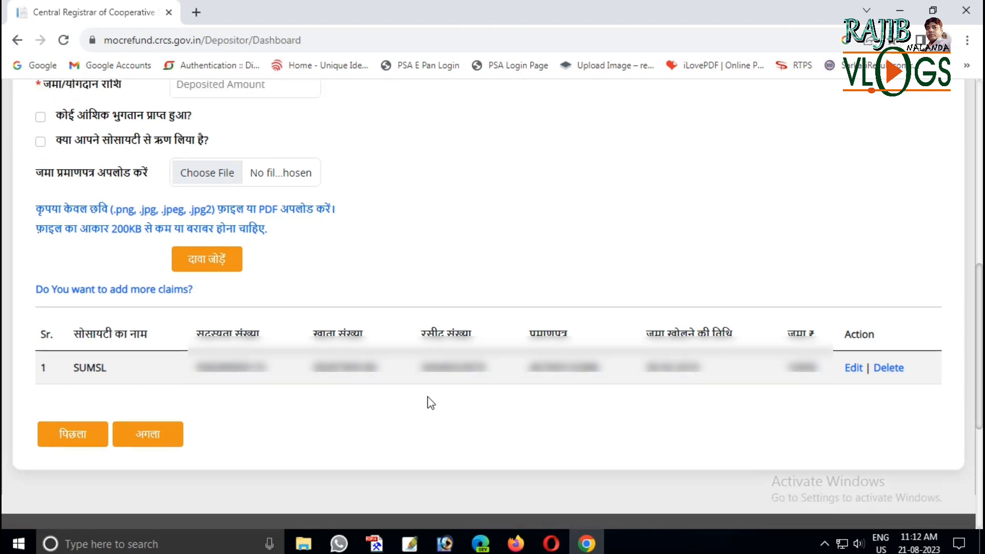
{"action": "scroll", "coordinate": [428, 398], "scroll_direction": "down", "scroll_amount": 1}
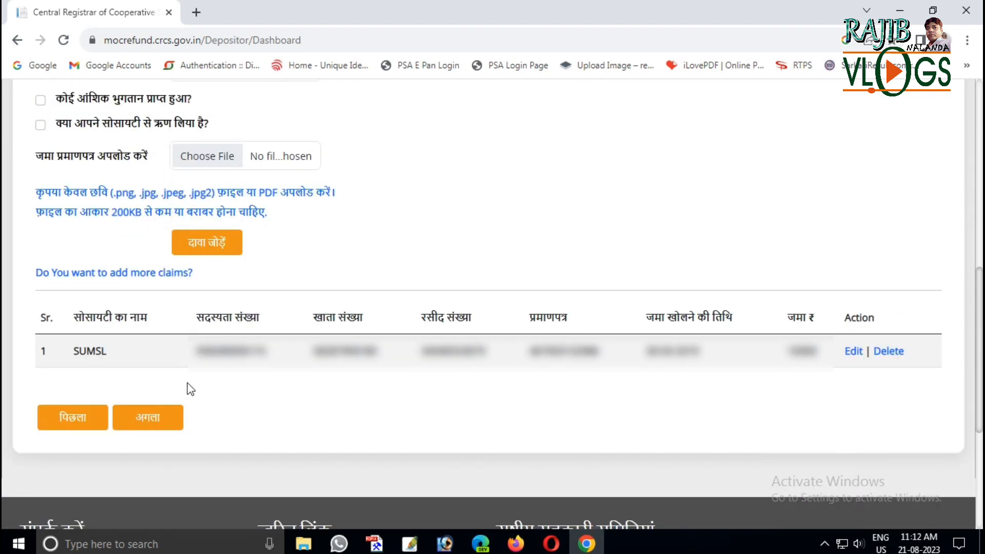
{"action": "left_click", "coordinate": [154, 425]}
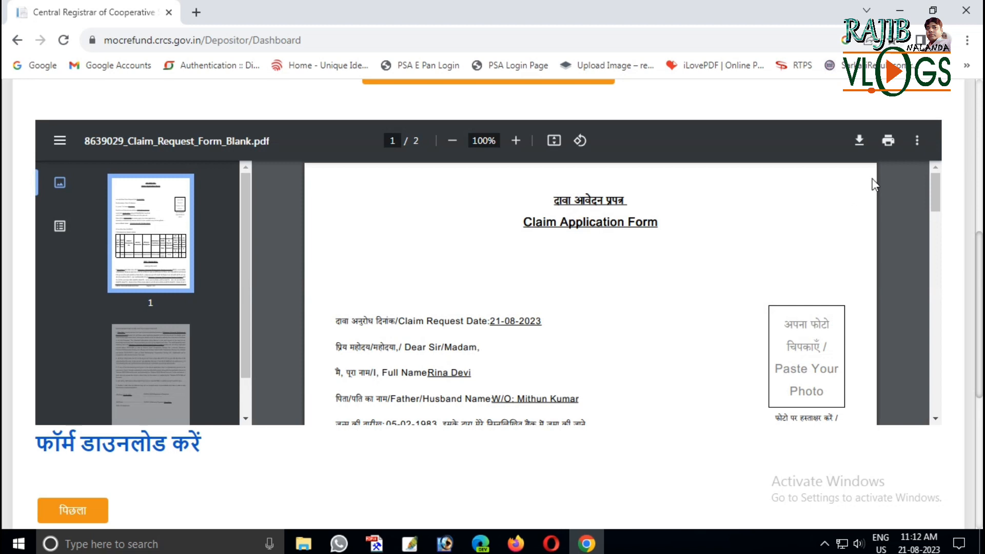
Download the generated Claim Application Form PDF and save it to the Desktop.
{"action": "left_click", "coordinate": [135, 454]}
{"action": "left_click", "coordinate": [521, 354]}
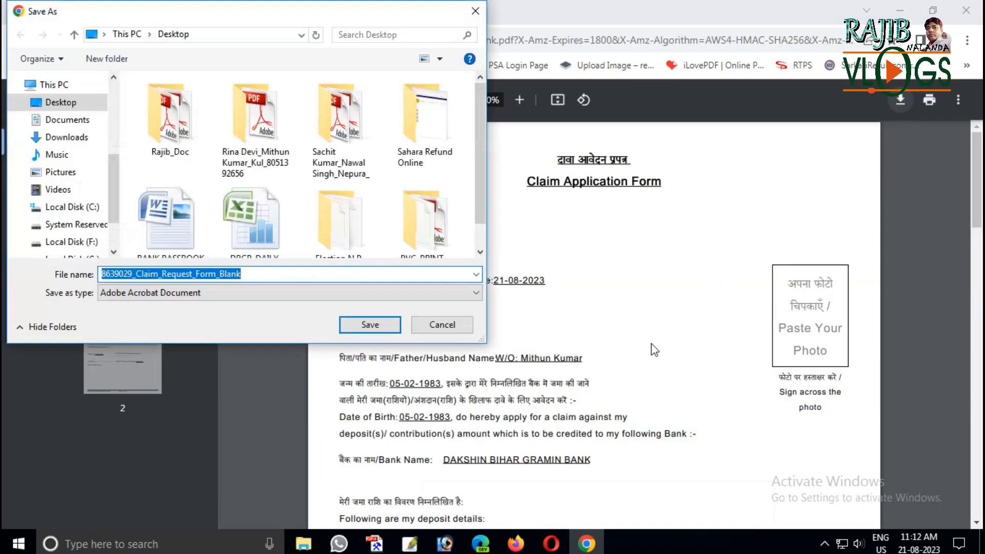
{"action": "left_click", "coordinate": [378, 333]}
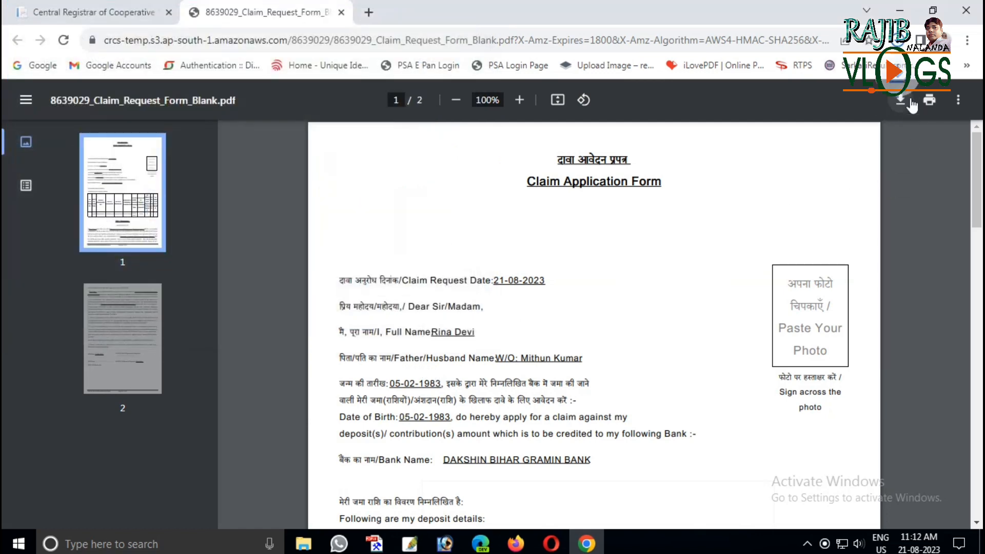
{"action": "left_click", "coordinate": [900, 12]}
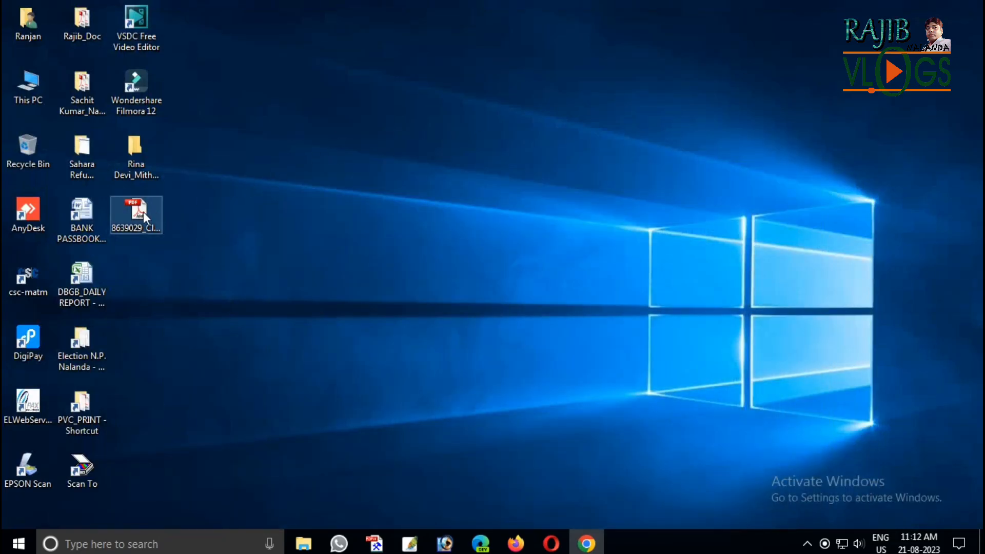
Move the claim form PDF into the applicant's folder and open it in Adobe Reader.
{"action": "left_click_drag", "start_coordinate": [138, 211], "coordinate": [136, 157]}
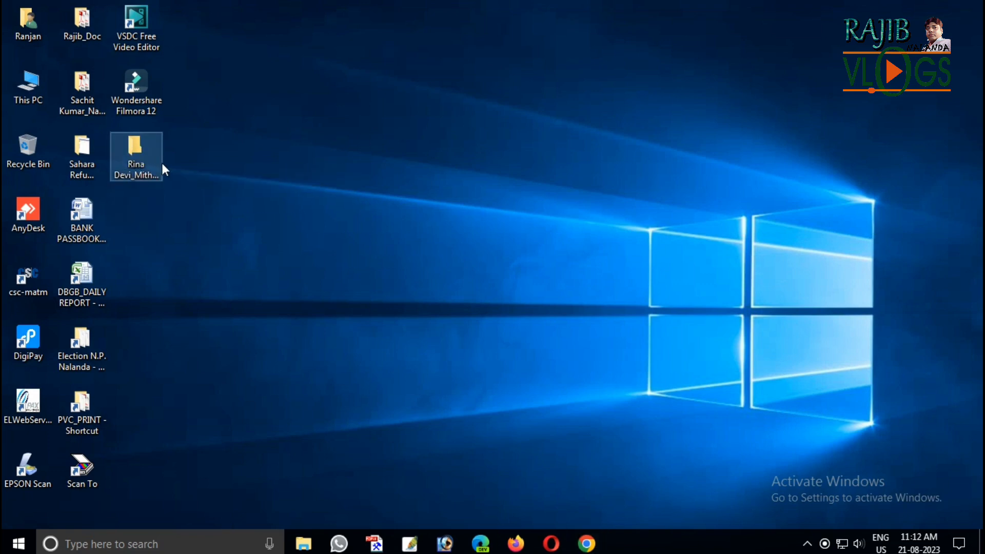
{"action": "double_click", "coordinate": [161, 162]}
{"action": "left_click", "coordinate": [418, 138]}
{"action": "double_click", "coordinate": [422, 128]}
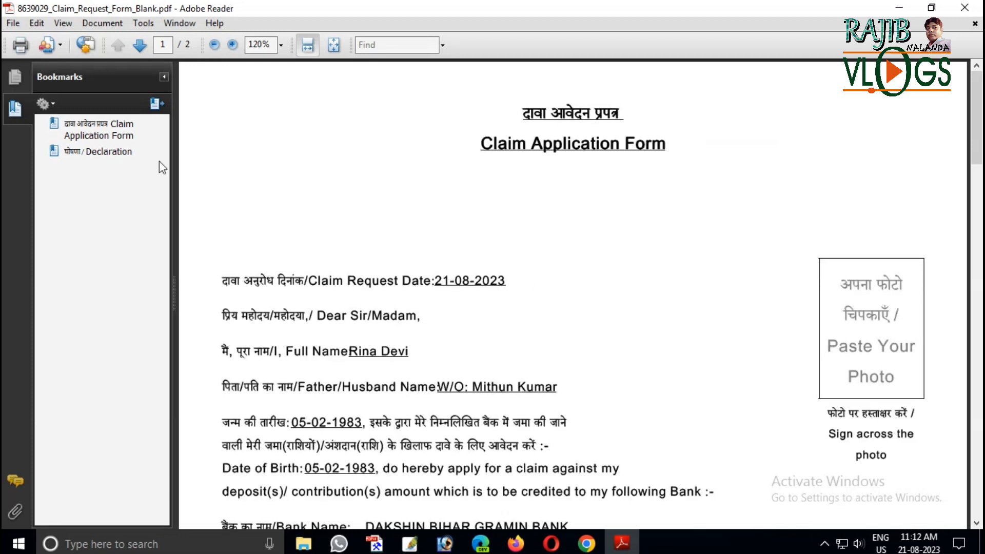
Print both pages on the EPSON M200 Series printer, then close Adobe Reader.
{"action": "key", "text": "ctrl+p"}
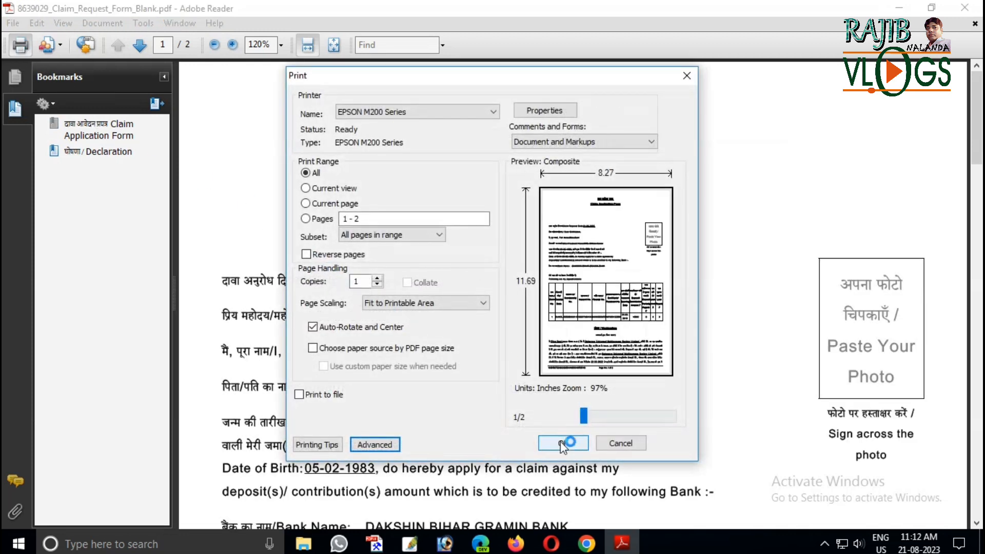
{"action": "left_click", "coordinate": [560, 442]}
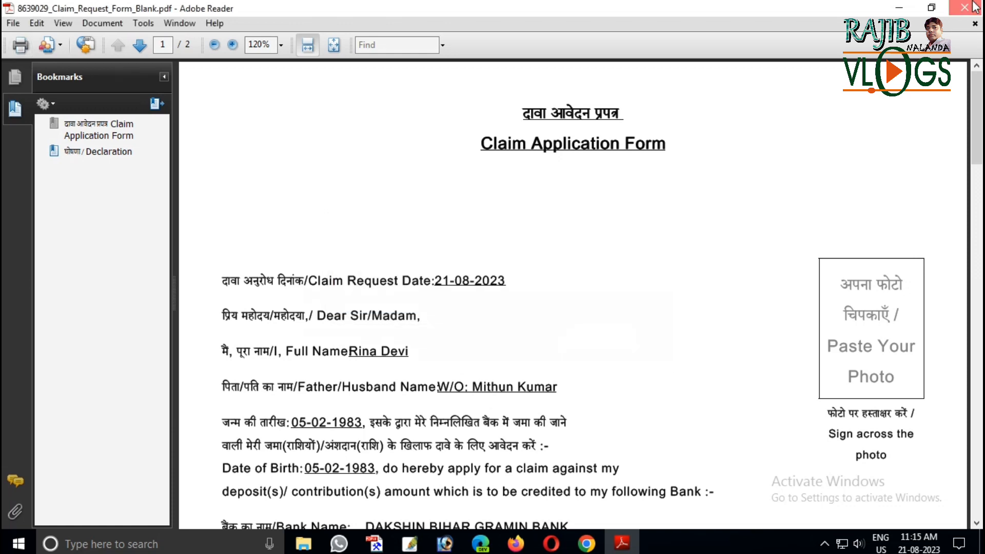
{"action": "left_click", "coordinate": [973, 8]}
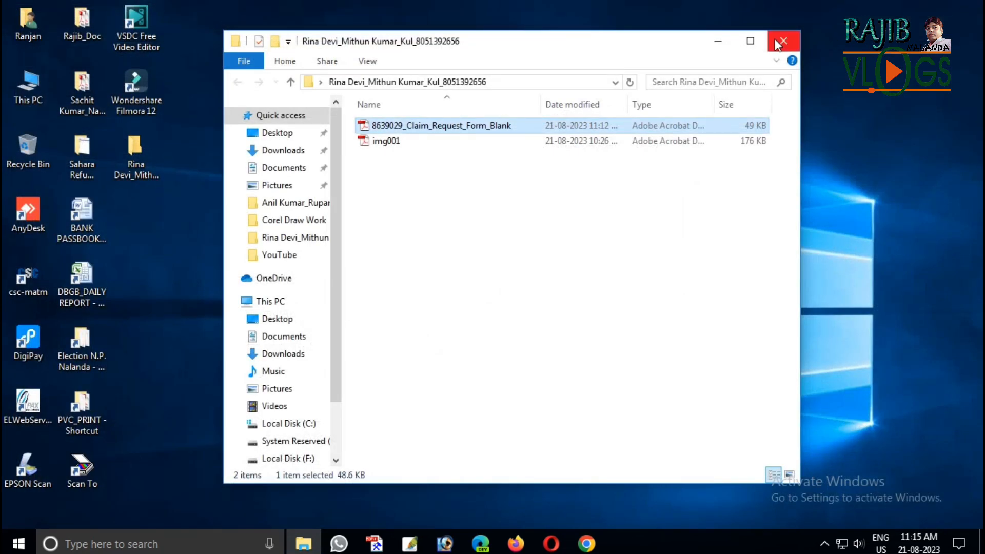
Start EPSON Scan with the scanner and set the resolution to 120 dpi.
{"action": "double_click", "coordinate": [26, 467]}
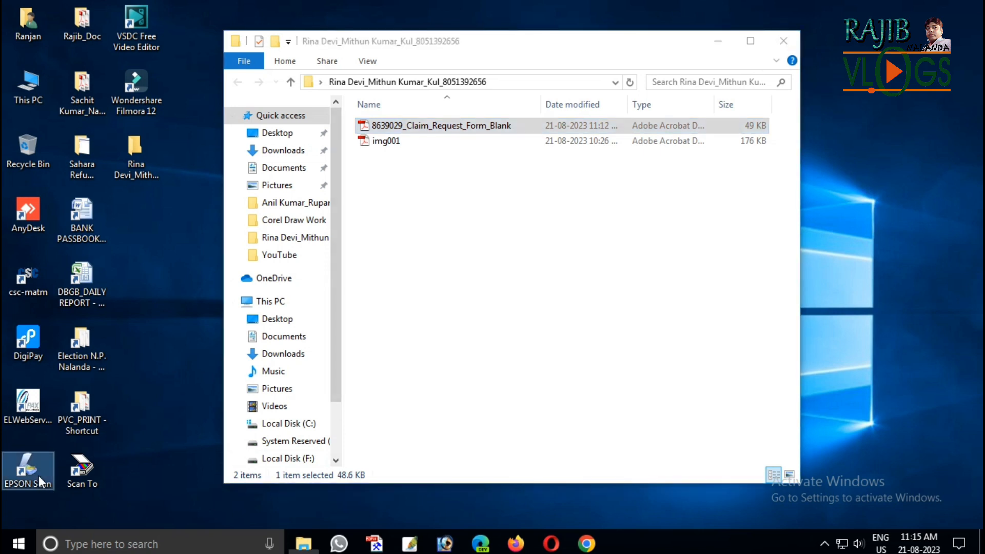
{"action": "left_click", "coordinate": [582, 313]}
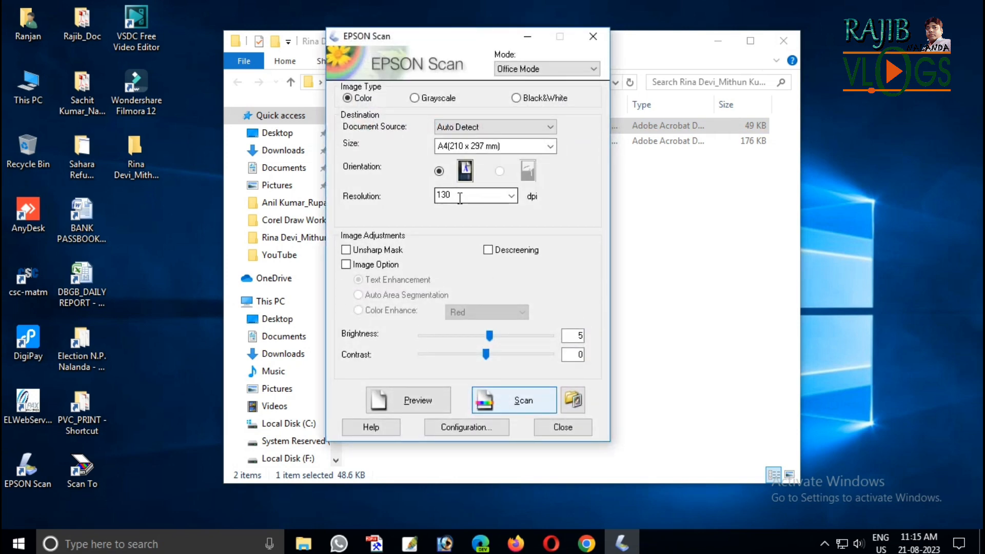
{"action": "double_click", "coordinate": [495, 196]}
{"action": "type", "text": "120"}
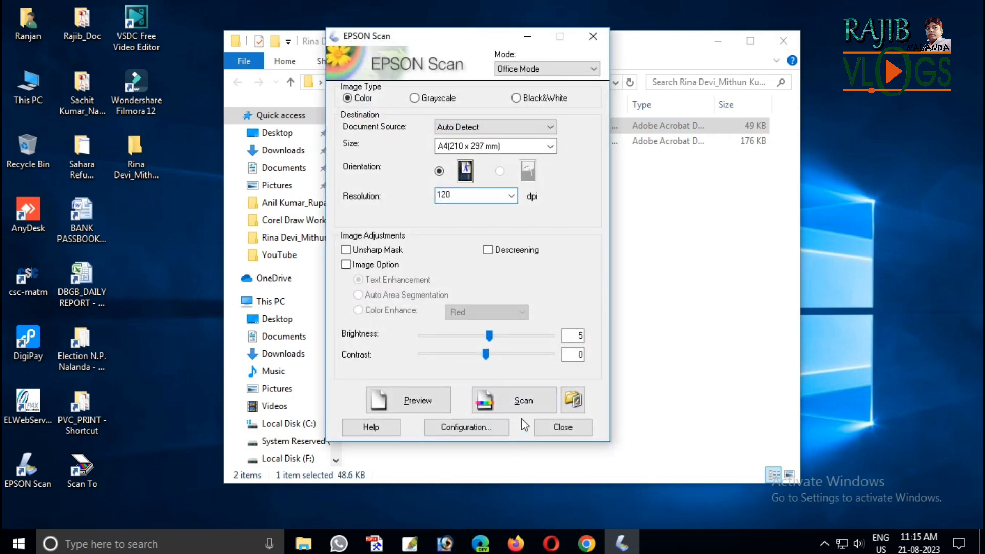
Scan the filled claim form in colour and save both pages into one file.
{"action": "left_click", "coordinate": [524, 401]}
{"action": "left_click", "coordinate": [241, 392]}
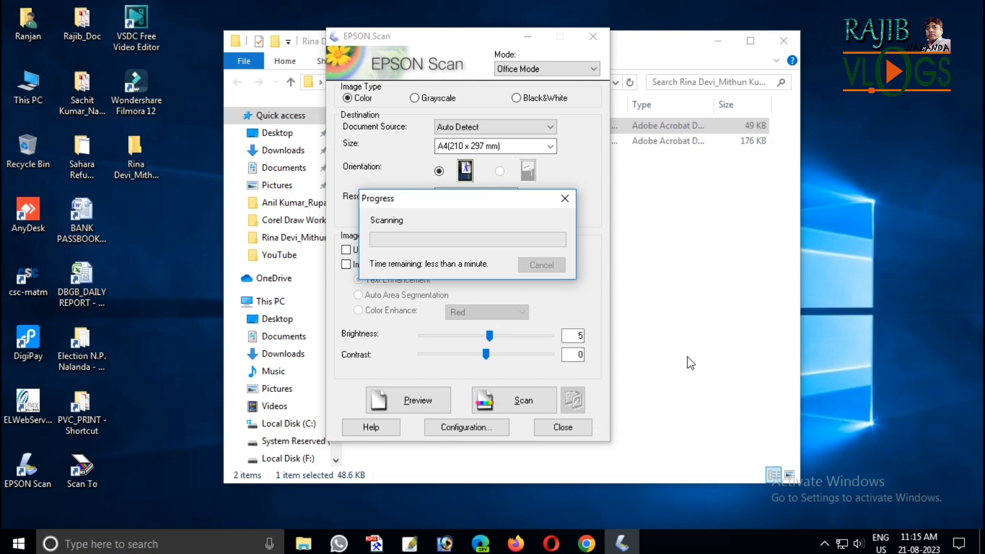
{"action": "left_click", "coordinate": [784, 42]}
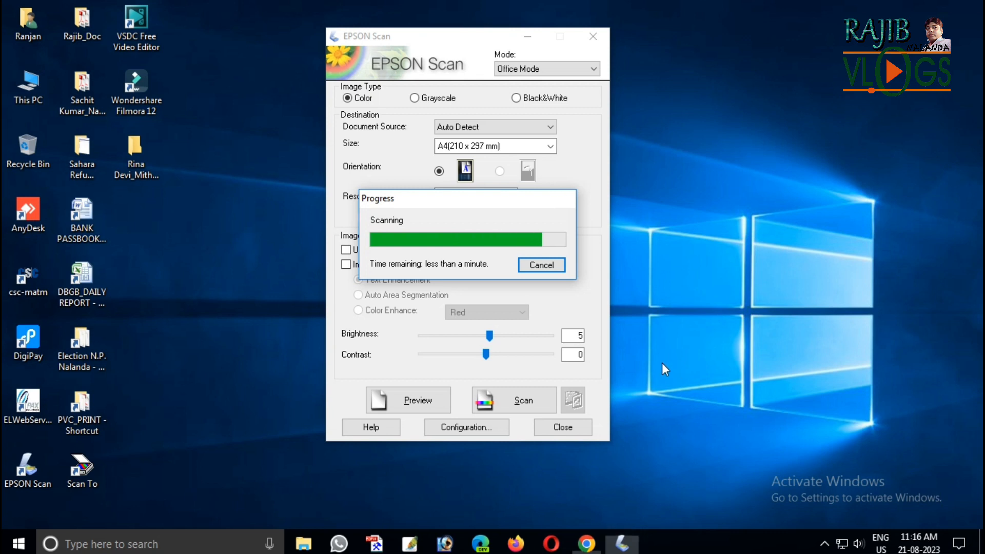
{"action": "left_click", "coordinate": [574, 356]}
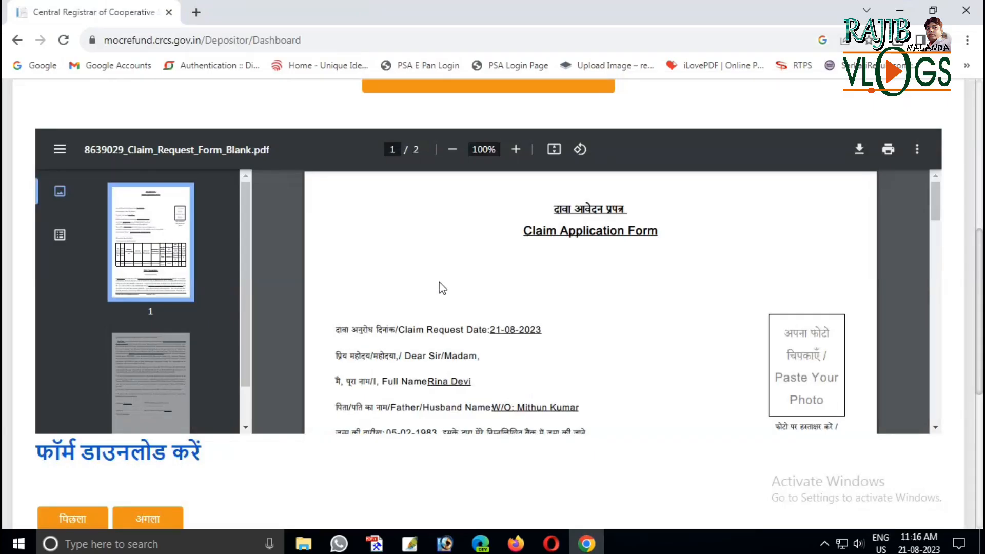
Advance to the document-upload step and attach the scanned Claim.pdf as the claim form.
{"action": "scroll", "coordinate": [442, 287], "scroll_direction": "down", "scroll_amount": 4}
{"action": "left_click", "coordinate": [160, 518]}
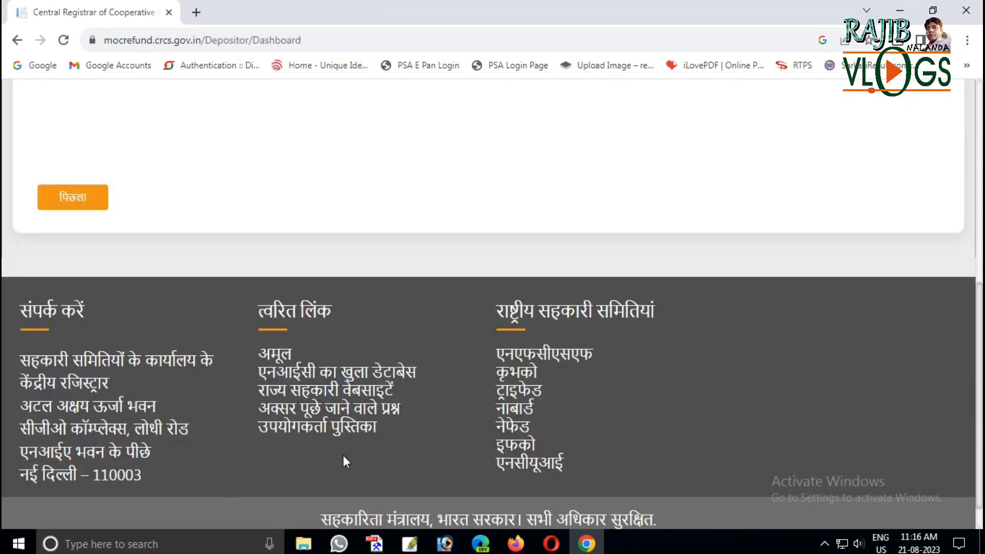
{"action": "scroll", "coordinate": [445, 221], "scroll_direction": "up", "scroll_amount": 5}
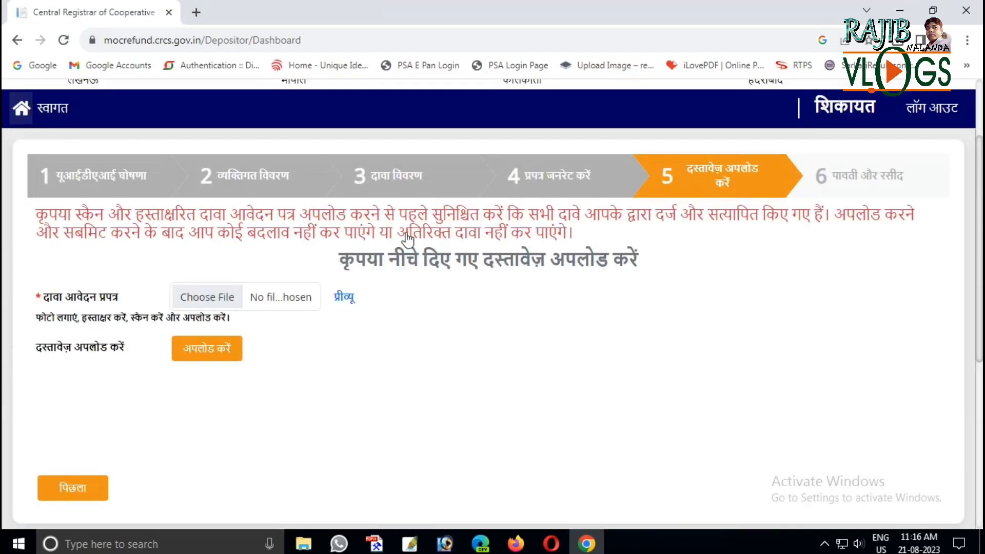
{"action": "left_click", "coordinate": [218, 300]}
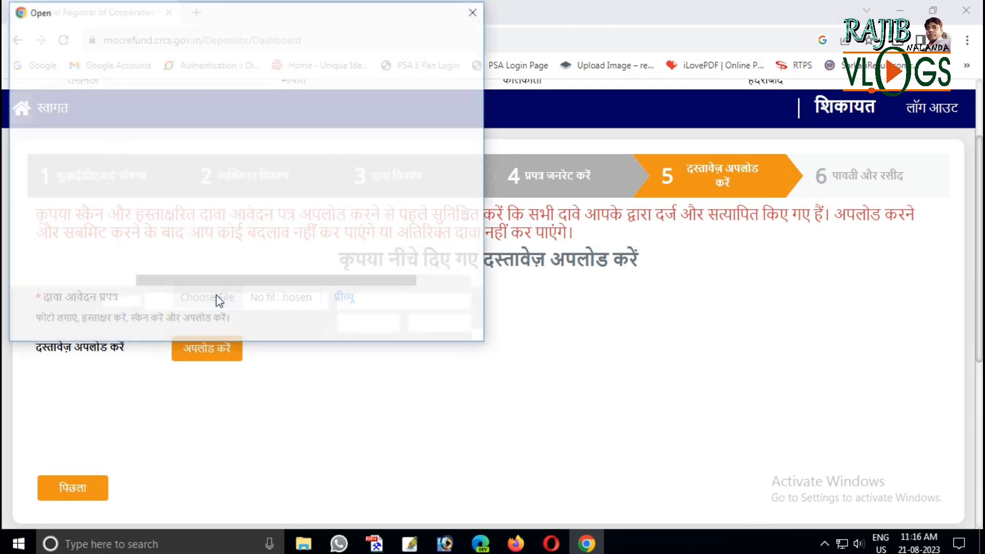
{"action": "double_click", "coordinate": [178, 116]}
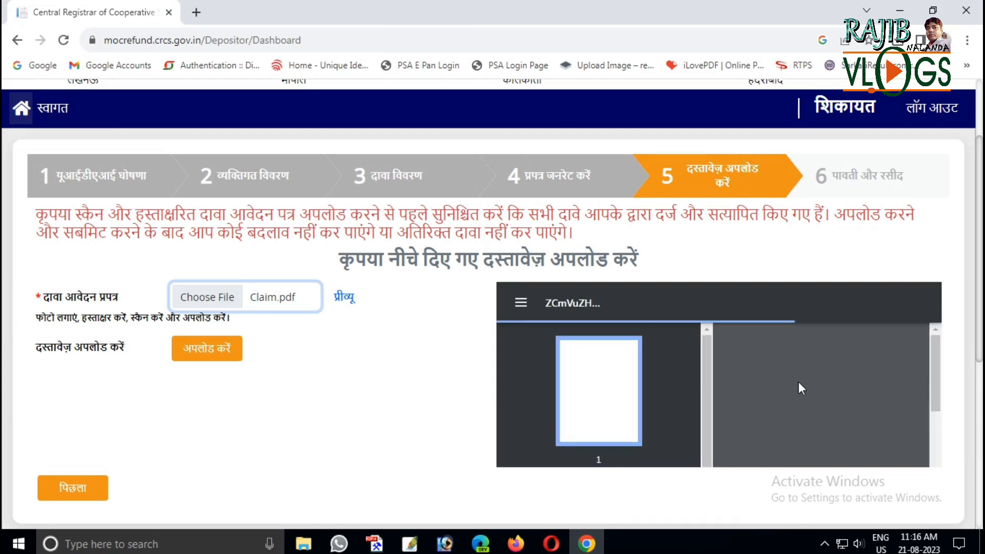
Upload Claim.pdf and highlight the upload-success message.
{"action": "scroll", "coordinate": [822, 394], "scroll_direction": "down", "scroll_amount": 8}
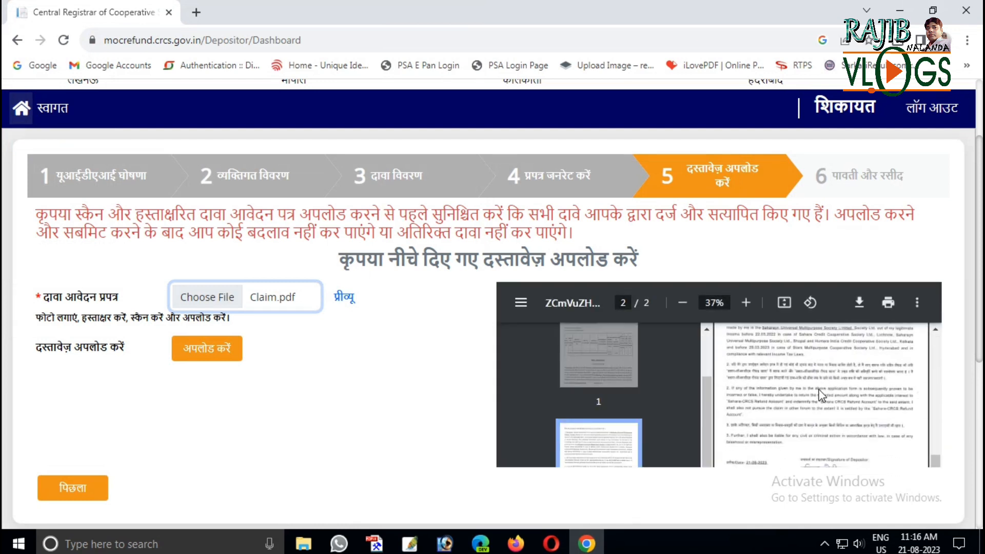
{"action": "scroll", "coordinate": [822, 397], "scroll_direction": "up", "scroll_amount": 8}
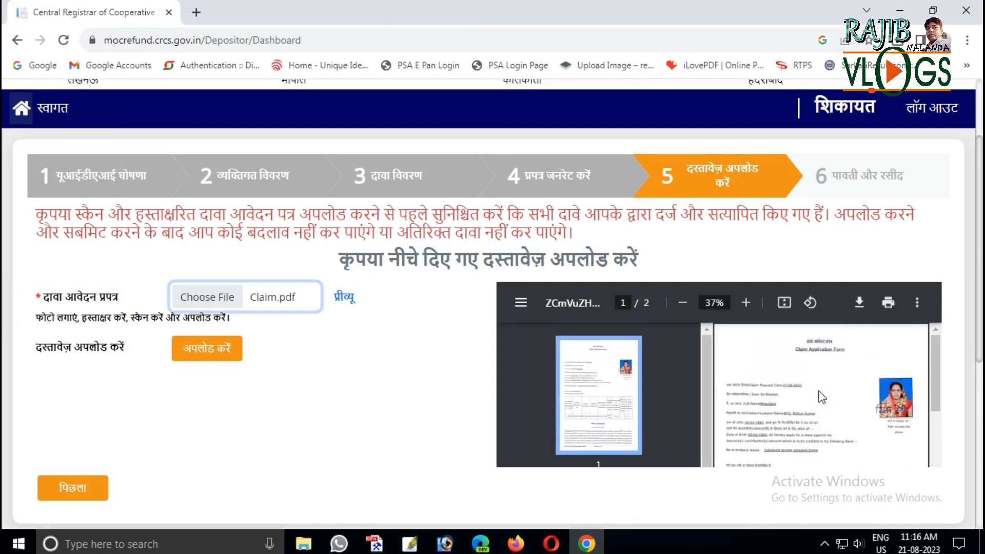
{"action": "left_click", "coordinate": [189, 351]}
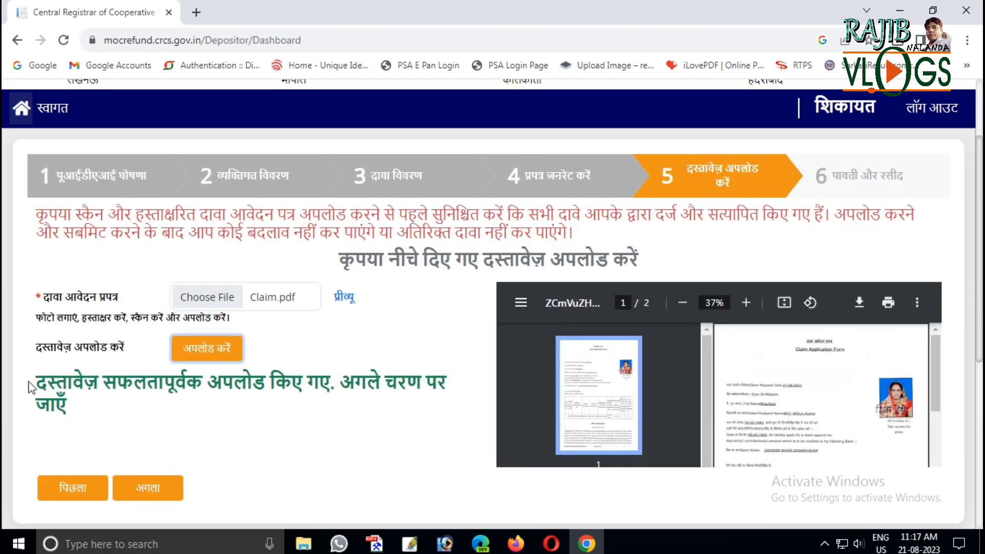
{"action": "left_click_drag", "start_coordinate": [32, 385], "coordinate": [280, 425]}
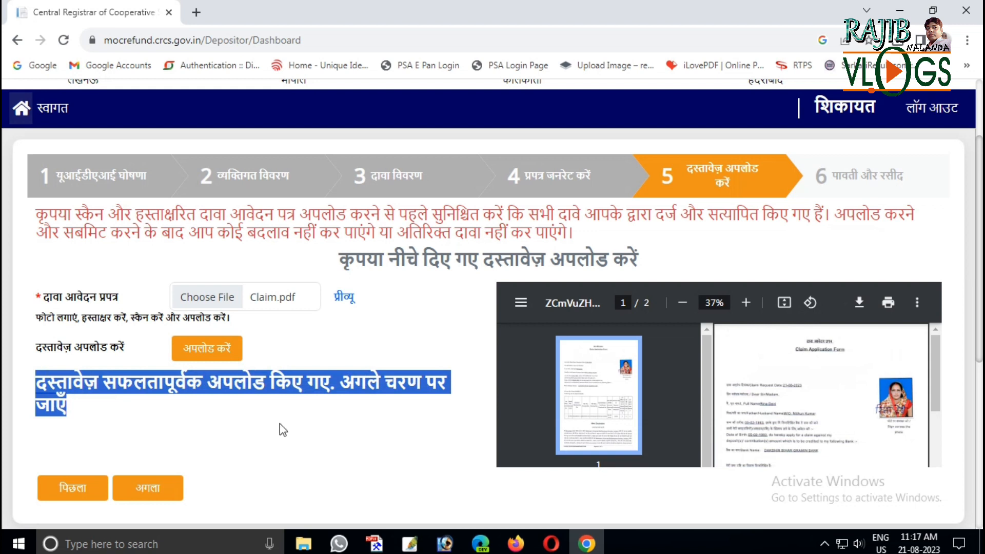
Submit the claim with अगला, then leave the acknowledgement page via निकास.
{"action": "left_click", "coordinate": [99, 414]}
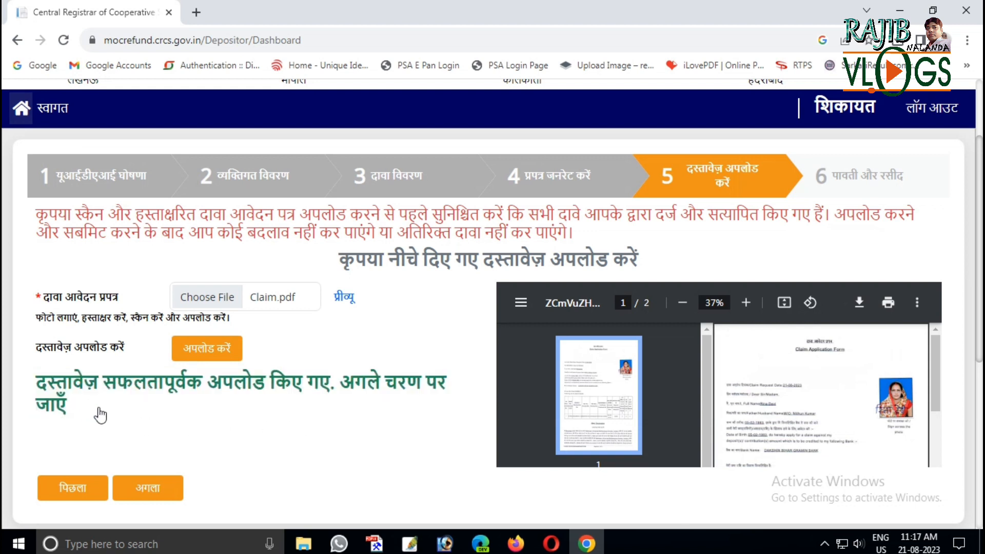
{"action": "left_click", "coordinate": [148, 494]}
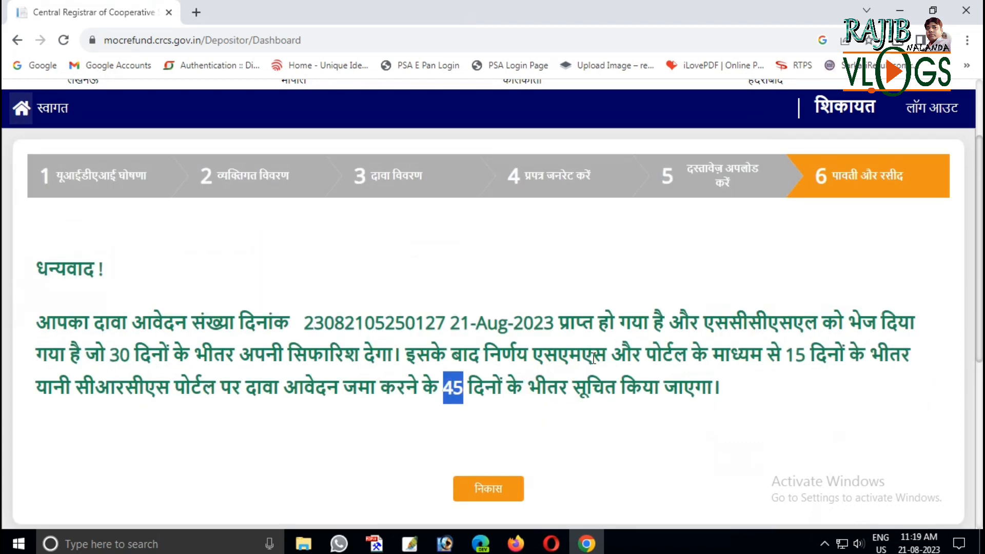
{"action": "left_click", "coordinate": [489, 495]}
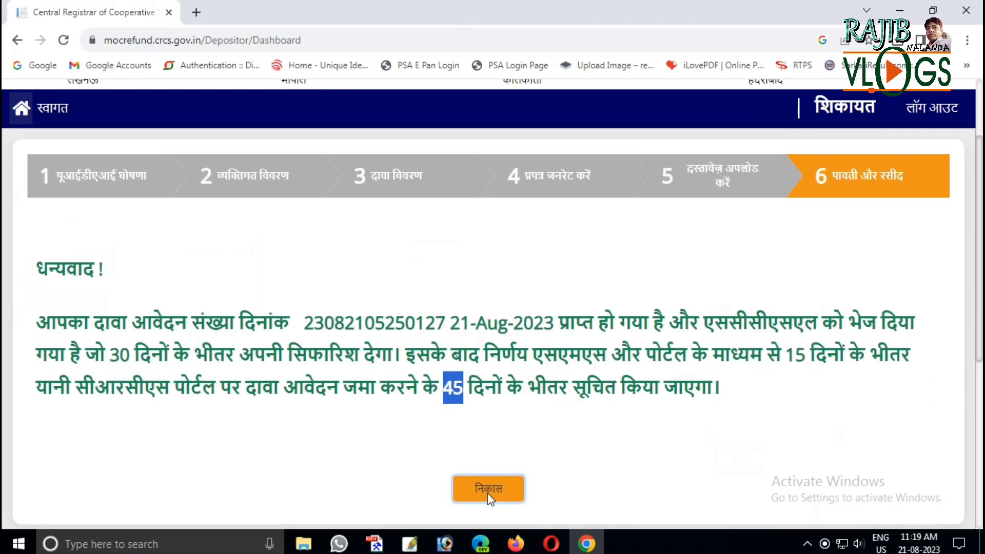